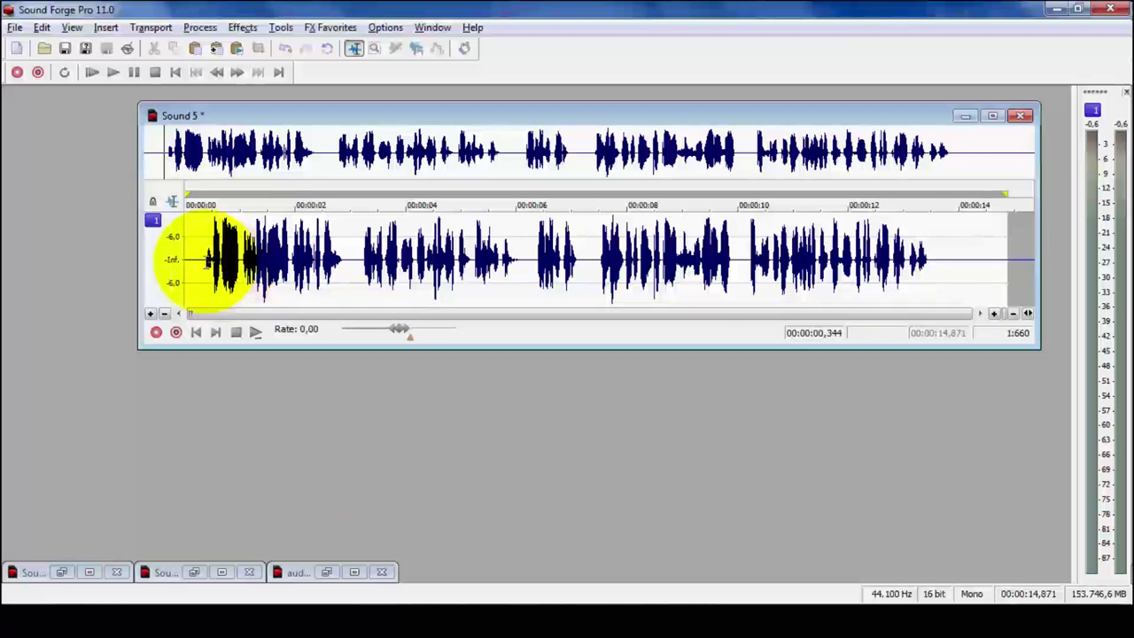
Play the Sound 5 recording from near the start of the speech to hear its current level
left_click_drag(202, 260, 119, 293)
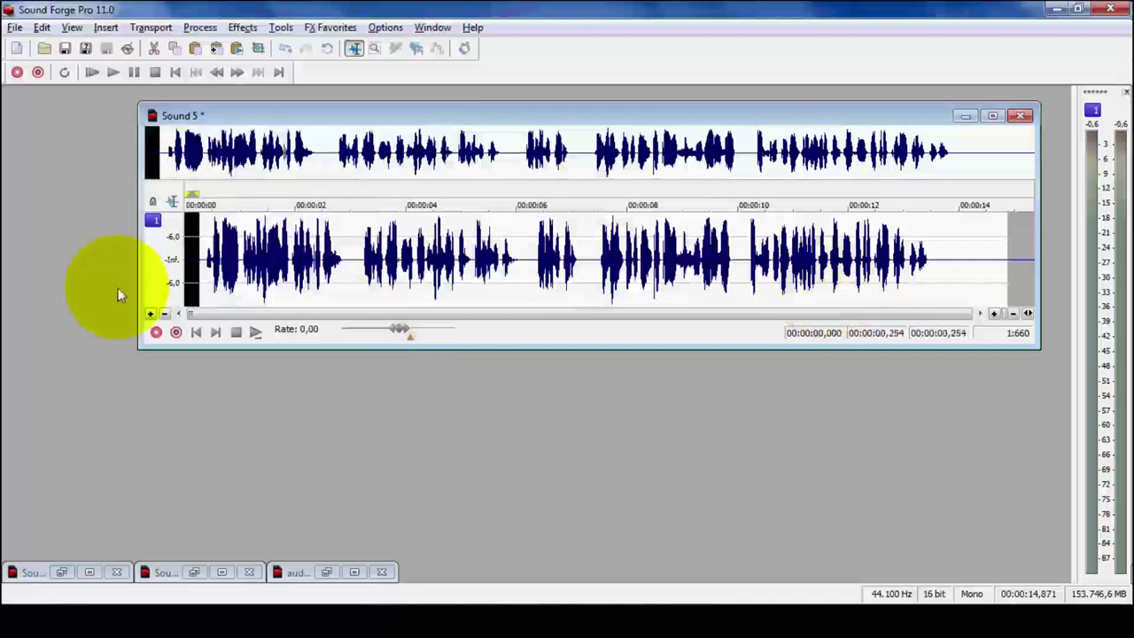
left_click(214, 260)
key("space")
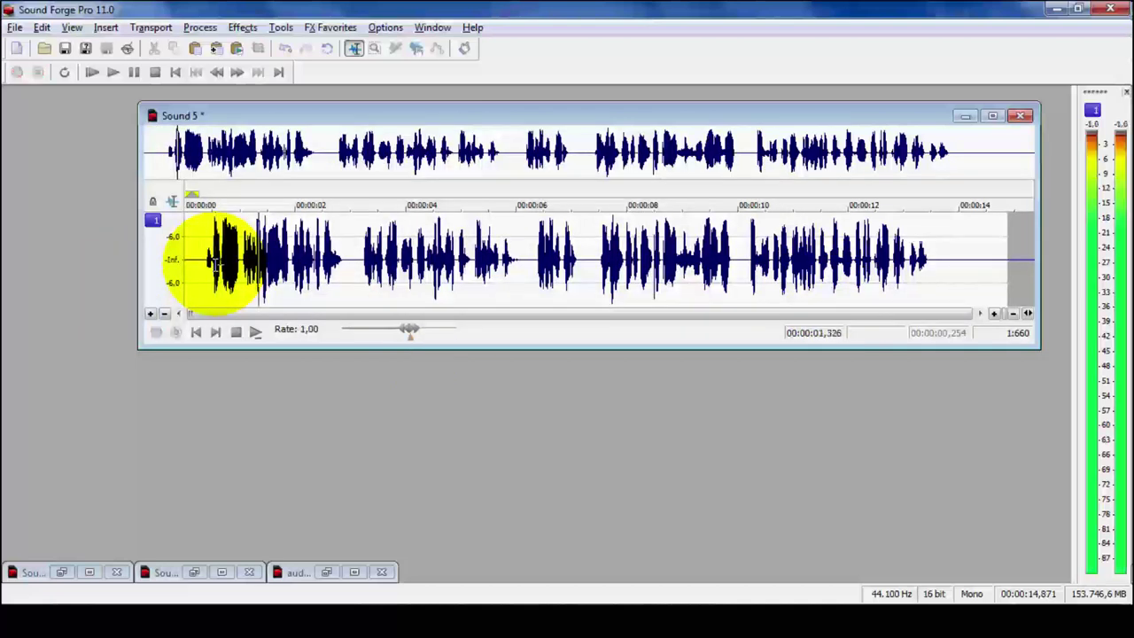
key("space")
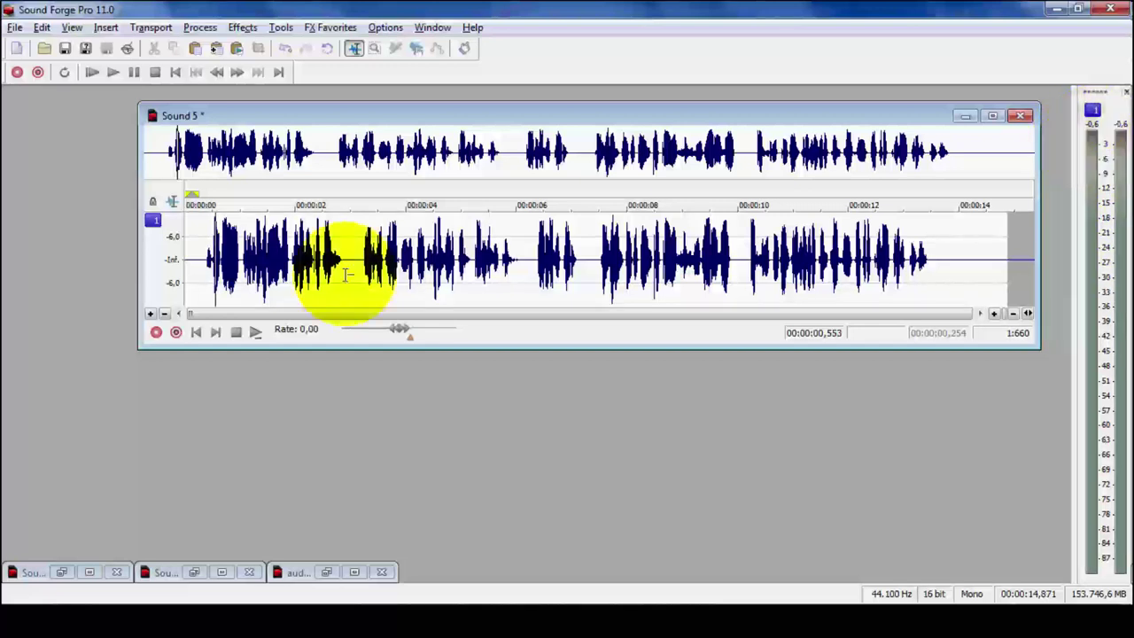
Lower the volume of the whole Sound 5 recording with the 6 dB Cut (50 %) preset and play the result
left_click(202, 265)
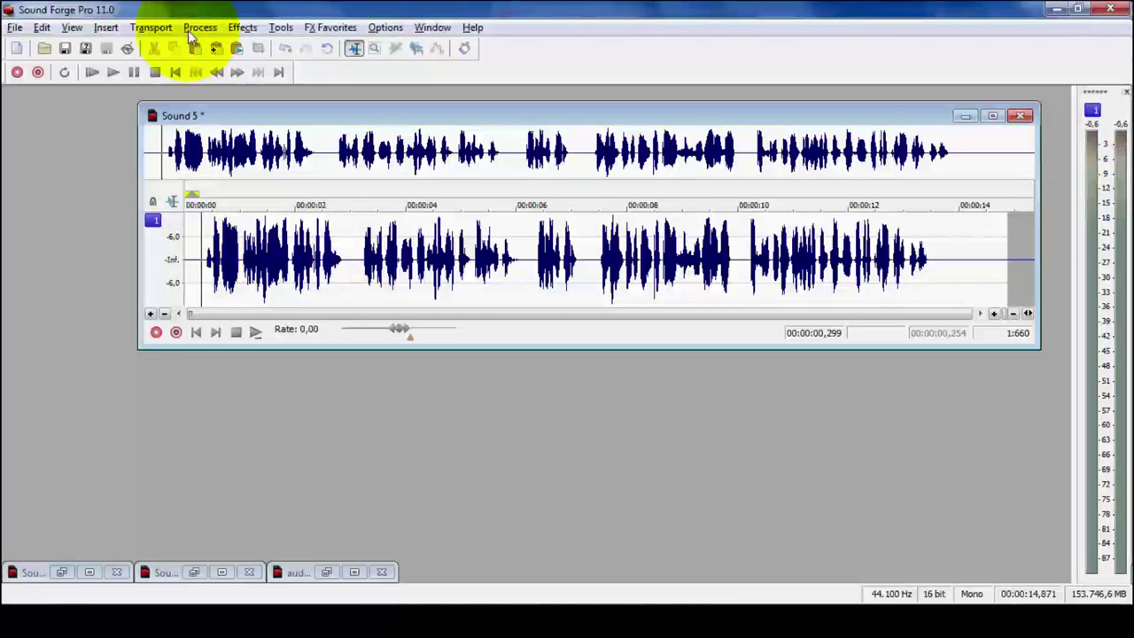
left_click(191, 27)
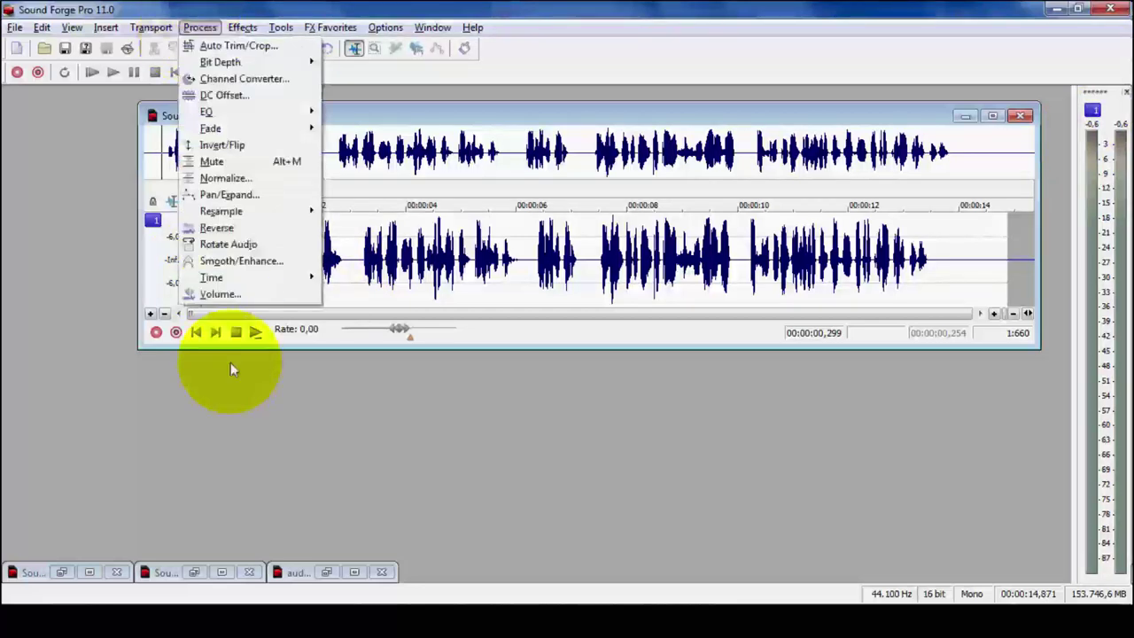
left_click(228, 295)
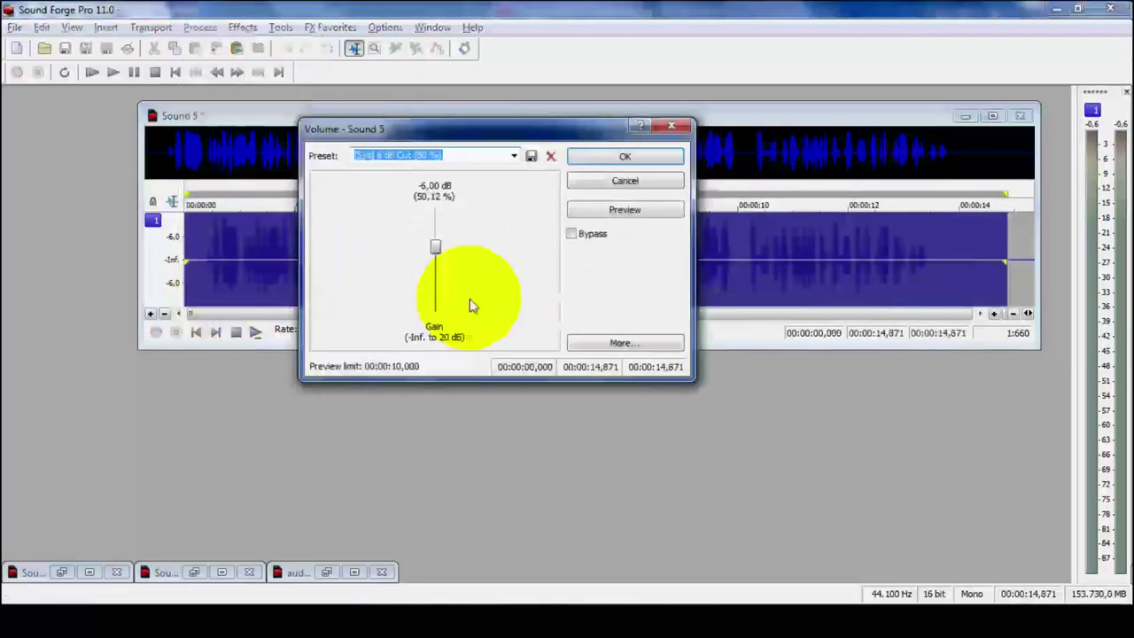
left_click(610, 160)
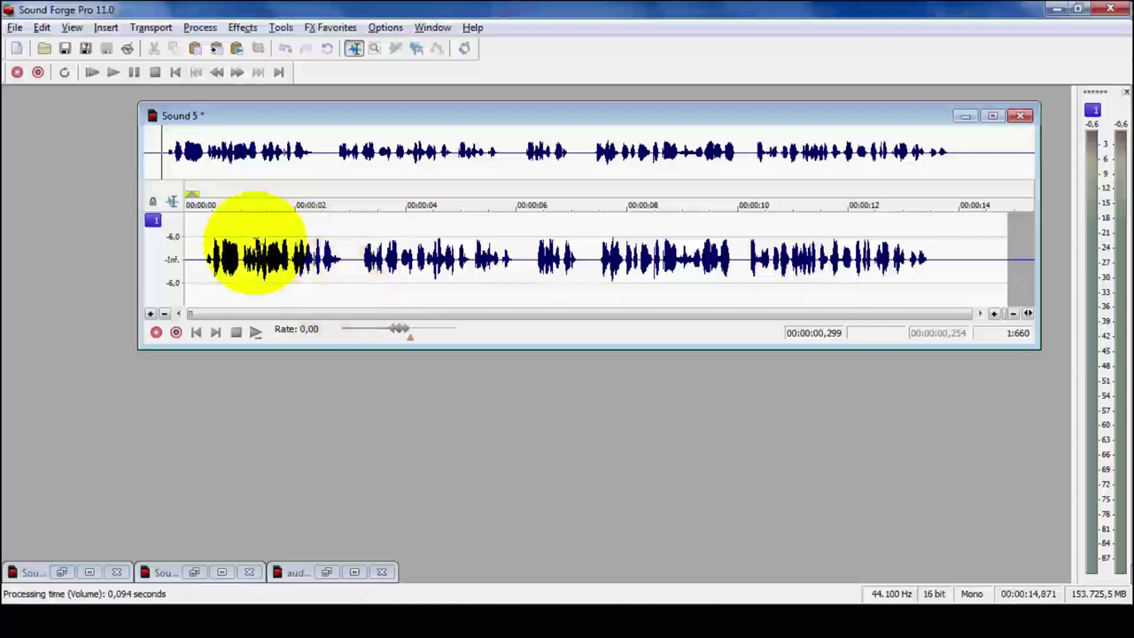
key("space")
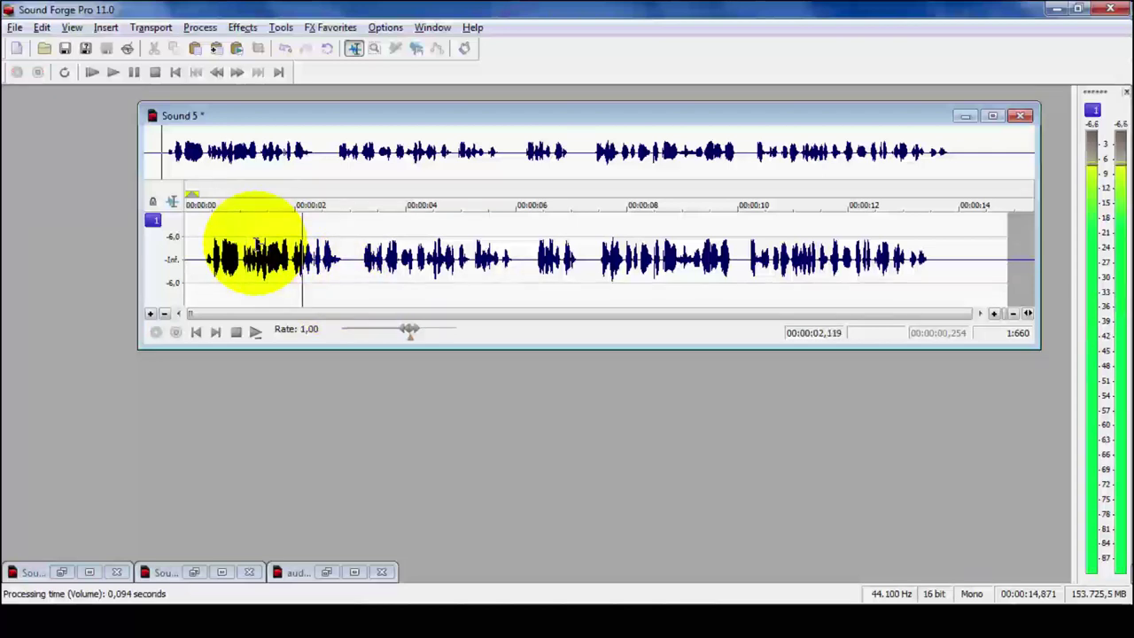
key("space")
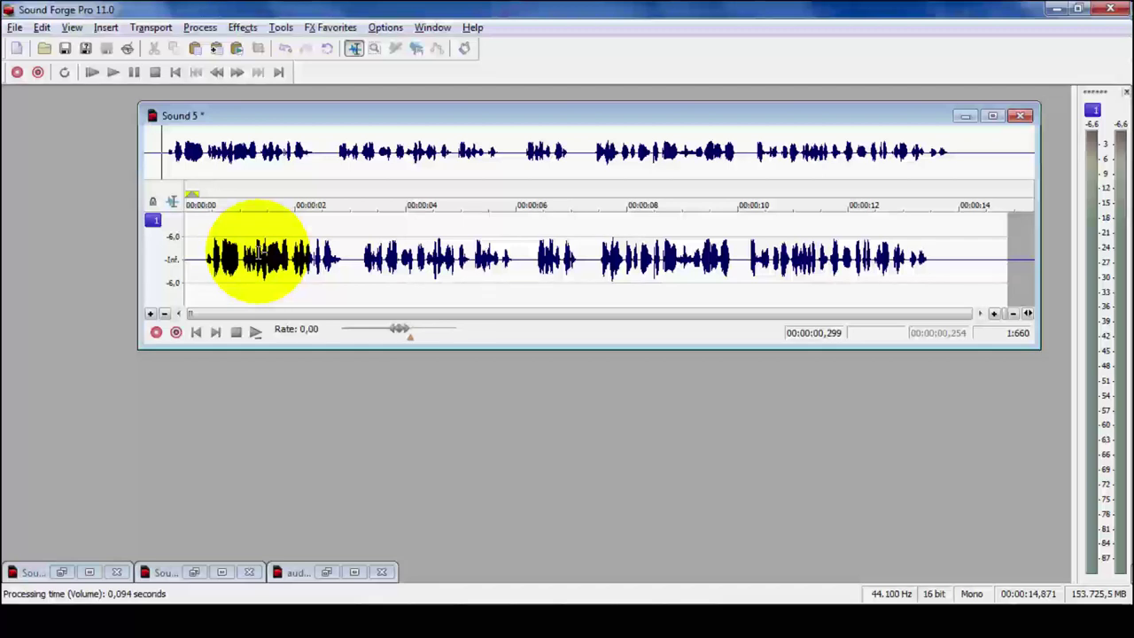
Open Wave Hammer and set its Volume Maximizer to a release time of 0,0 ms and an output level of -1,0 dB
left_click(243, 28)
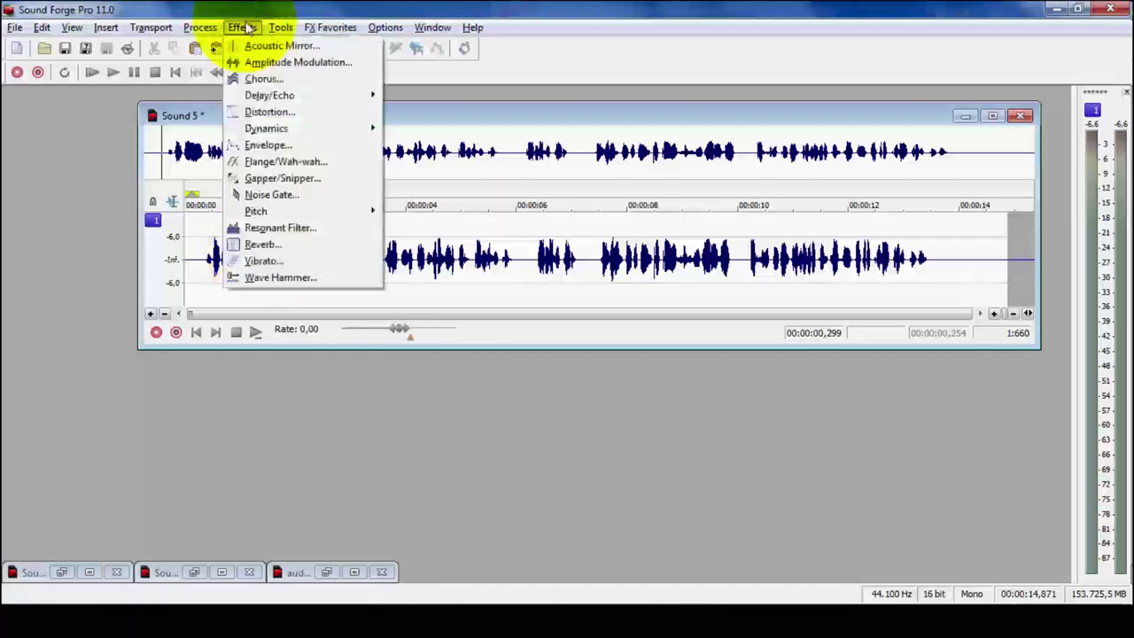
left_click(297, 280)
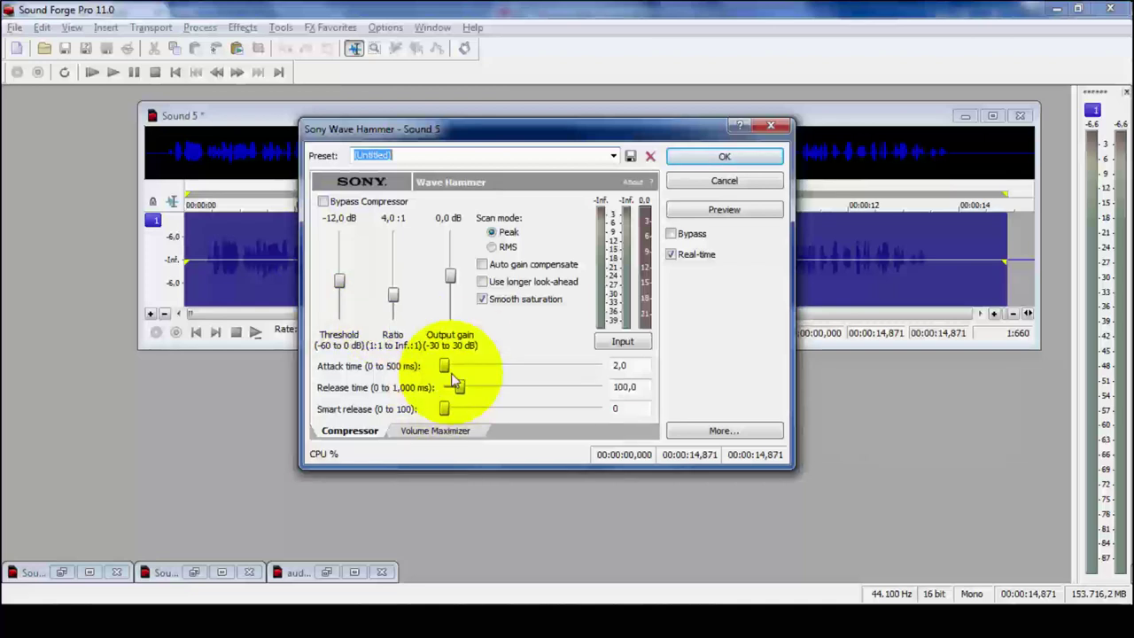
left_click(432, 430)
left_click(349, 430)
left_click(432, 431)
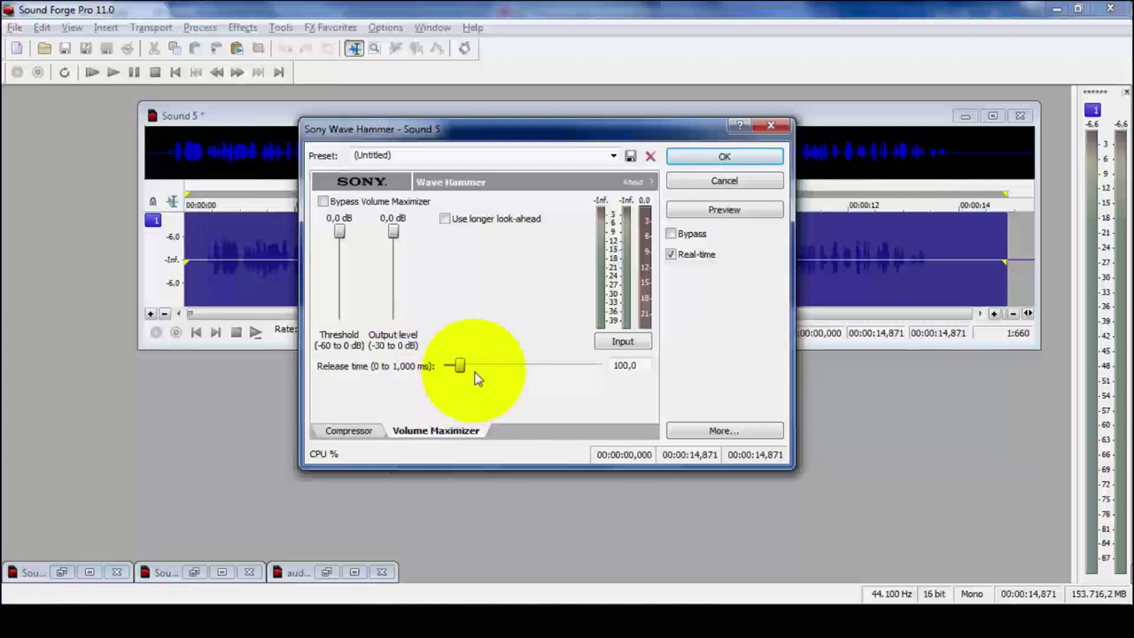
left_click_drag(476, 378, 373, 391)
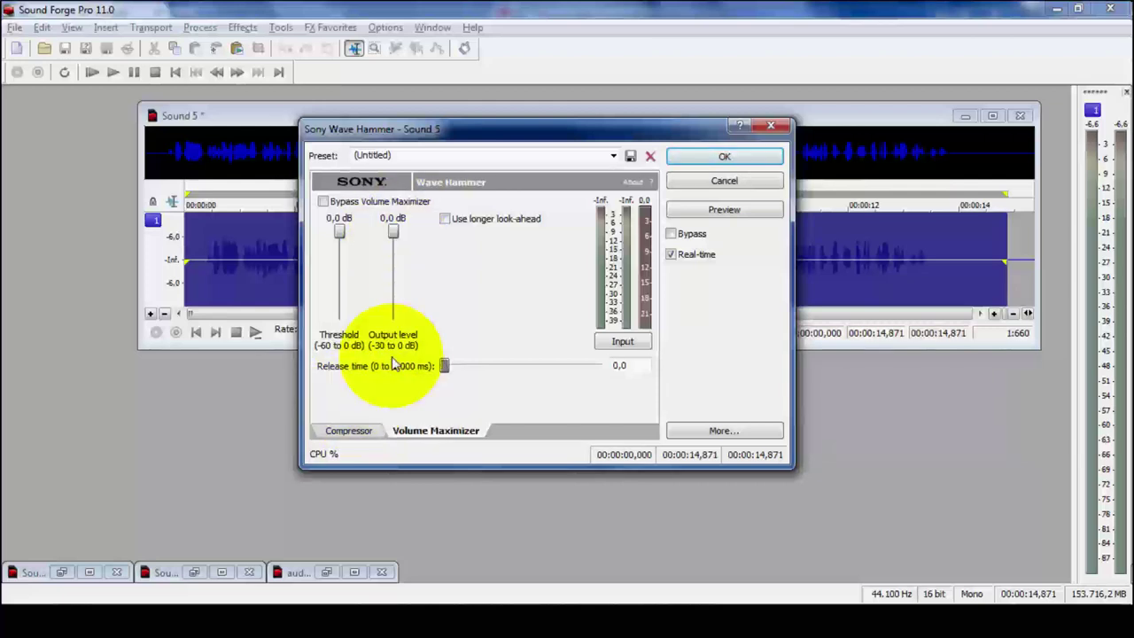
left_click(395, 247)
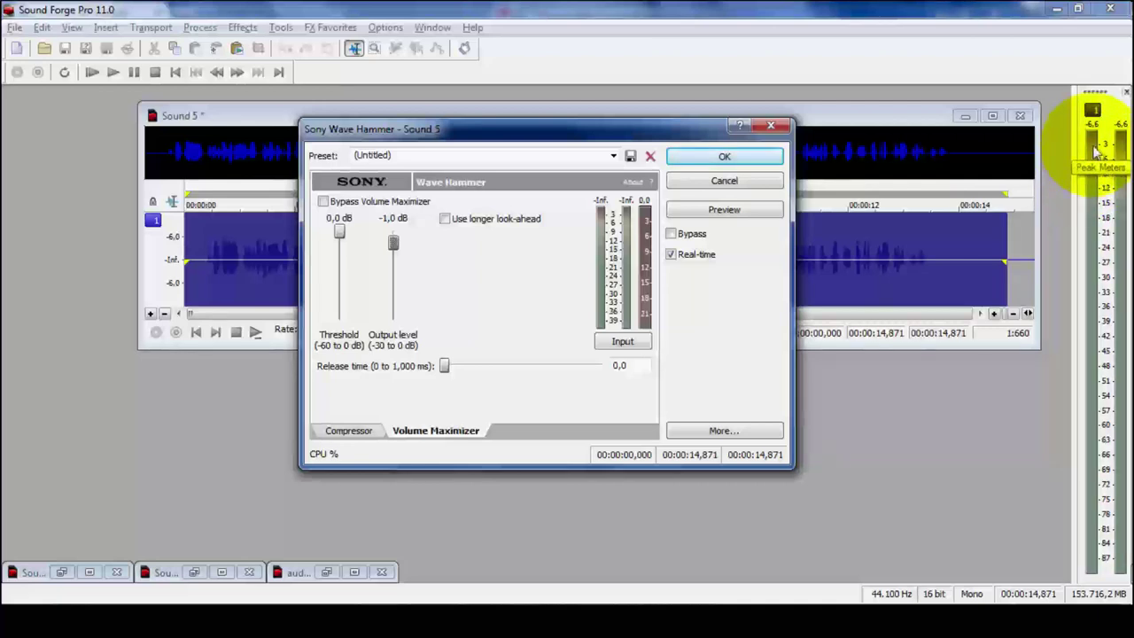
Preview the Volume Maximizer on the recording and stop the playback
left_click(725, 211)
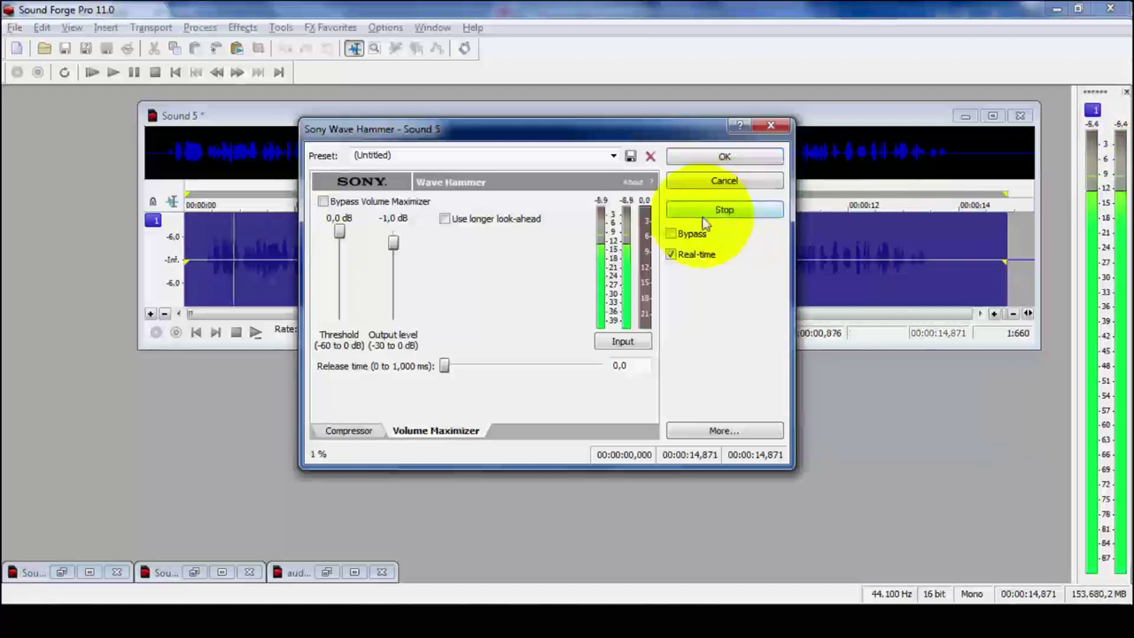
left_click(339, 237)
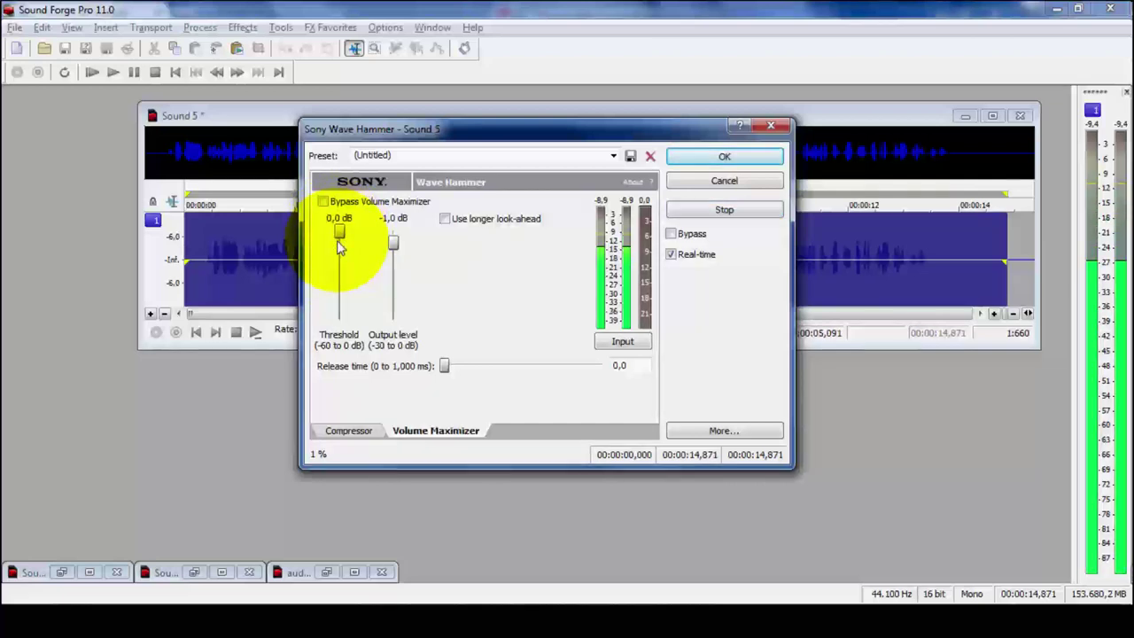
left_click(697, 214)
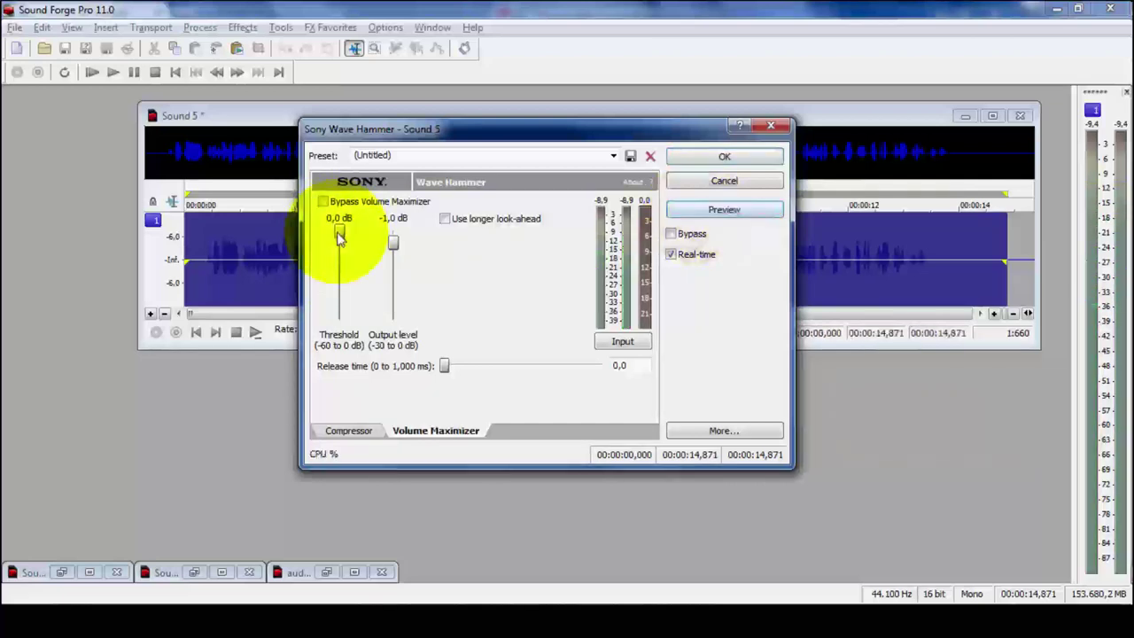
Try Volume Maximizer thresholds of -0,8 dB and -12,6 dB while previewing the recording
mouse_move(339, 238)
left_mouse_down()
mouse_move(339, 254)
mouse_move(345, 240)
left_mouse_up()
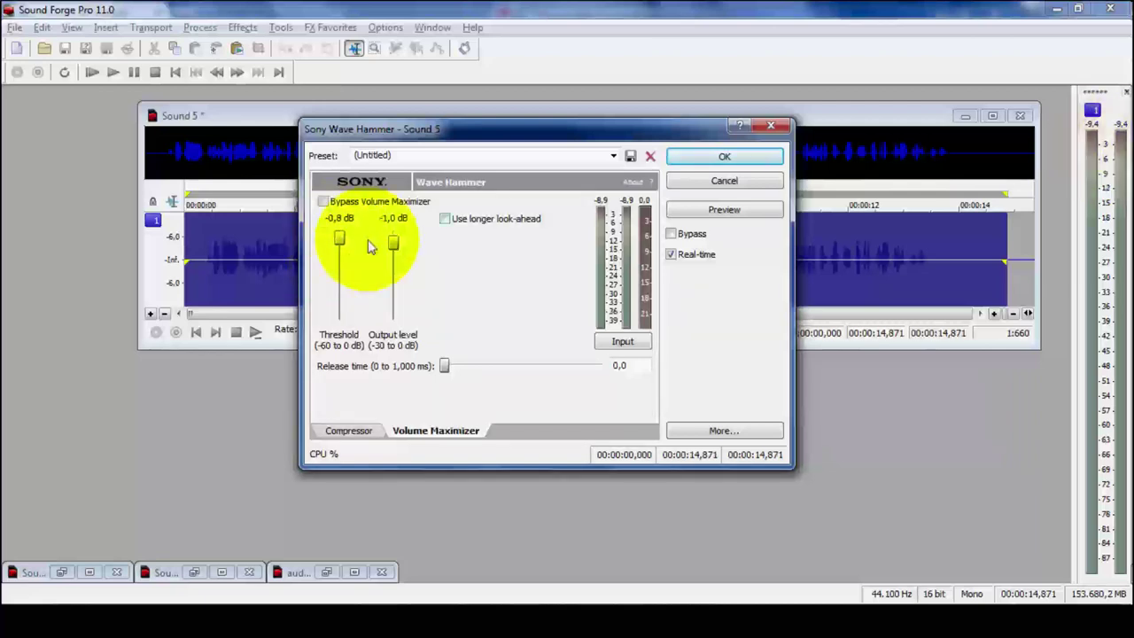
left_click(719, 210)
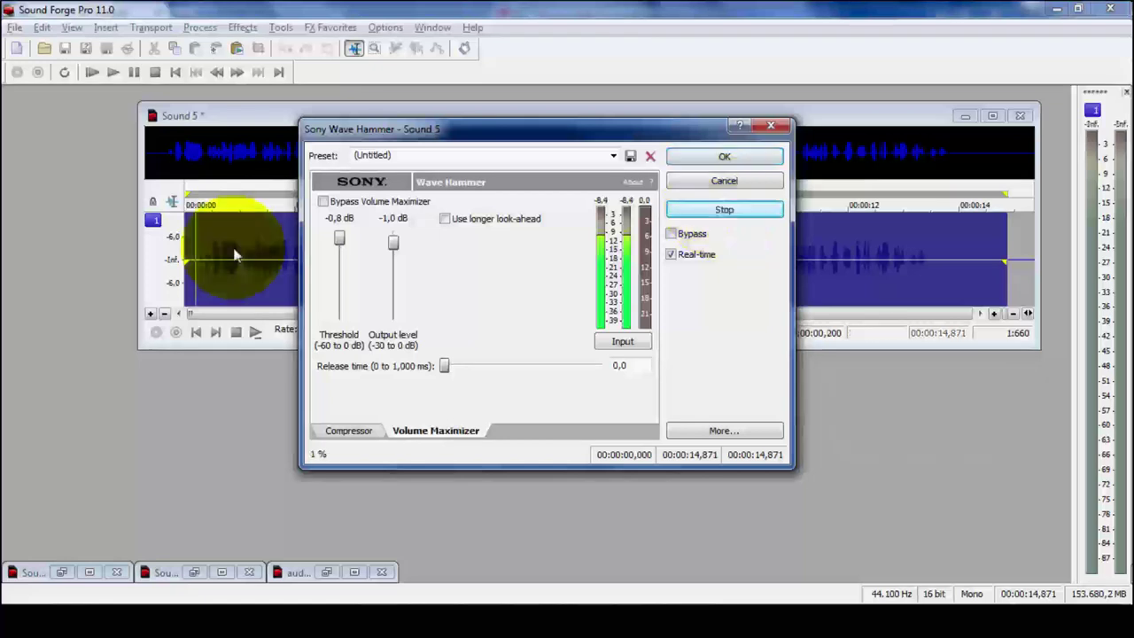
left_click_drag(342, 240, 342, 281)
left_click(758, 207)
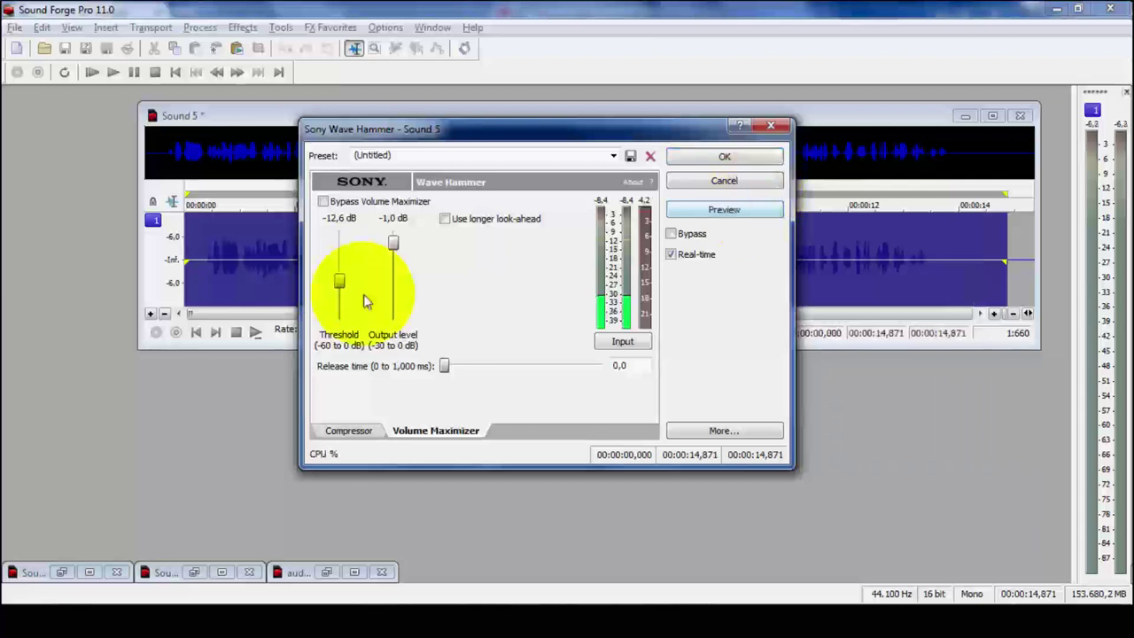
key("space")
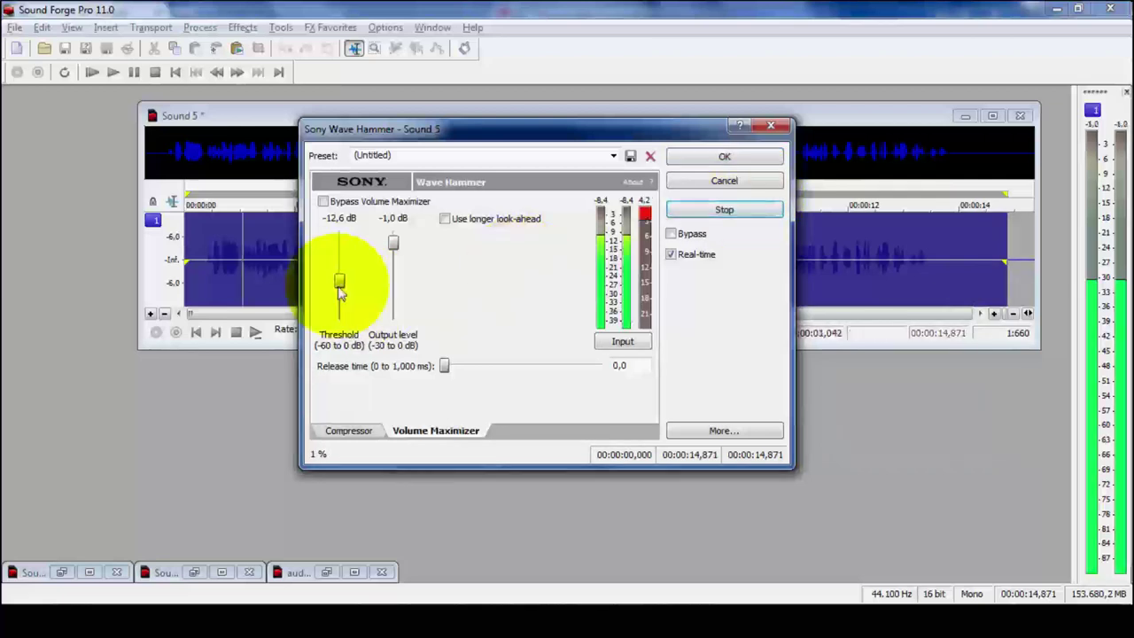
Set the Volume Maximizer threshold to -8,8 dB and apply Wave Hammer to the recording
left_click_drag(338, 290, 341, 280)
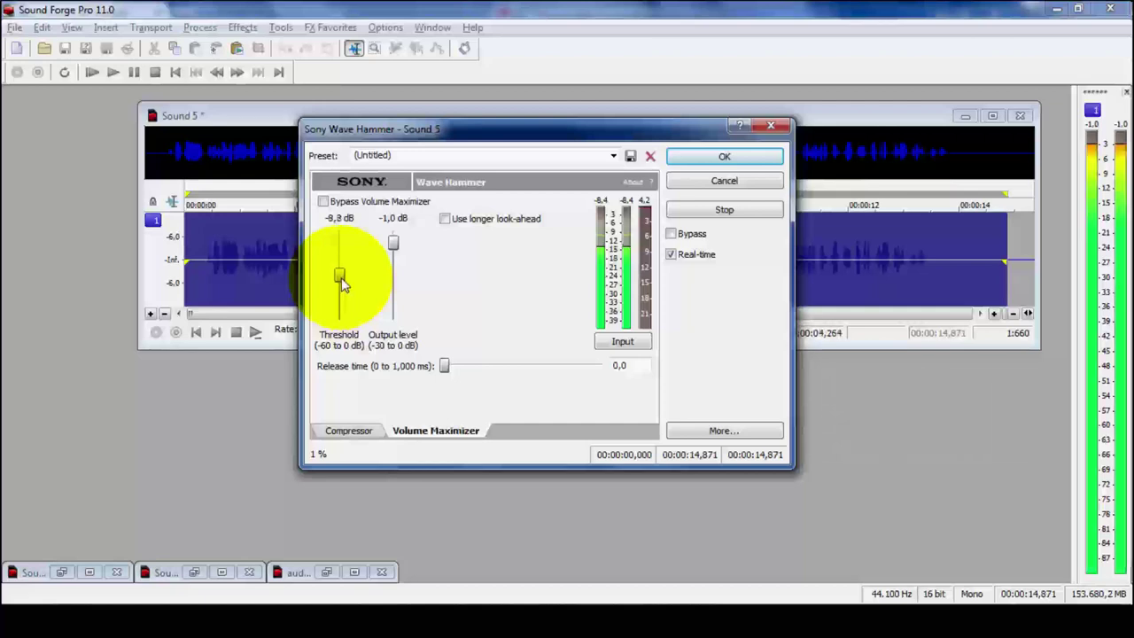
left_click_drag(343, 284, 344, 283)
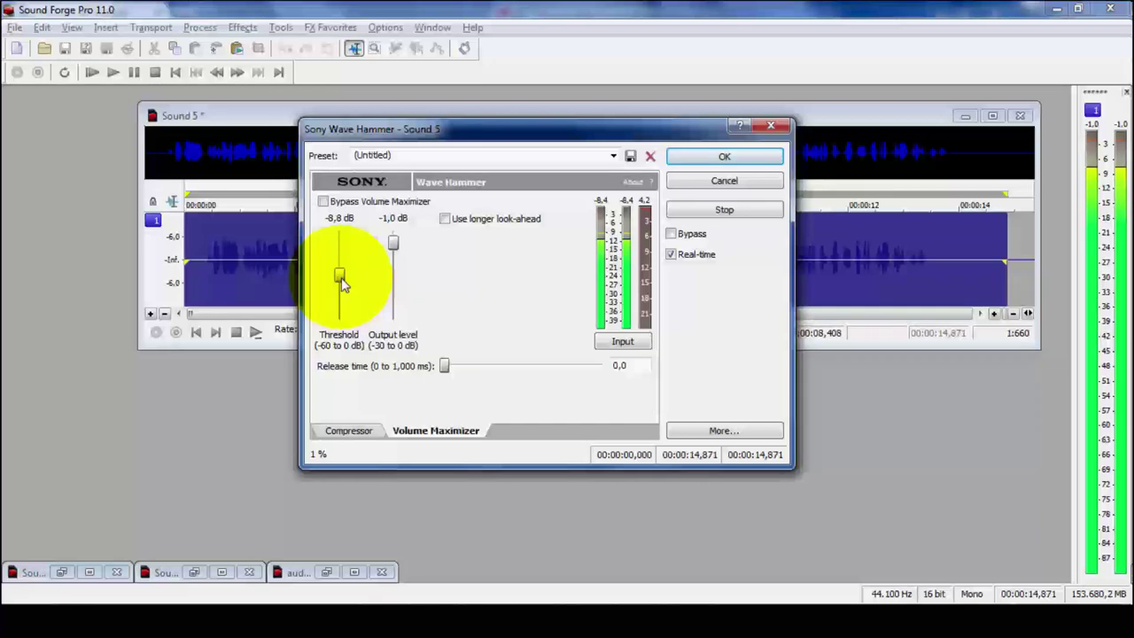
left_click(724, 210)
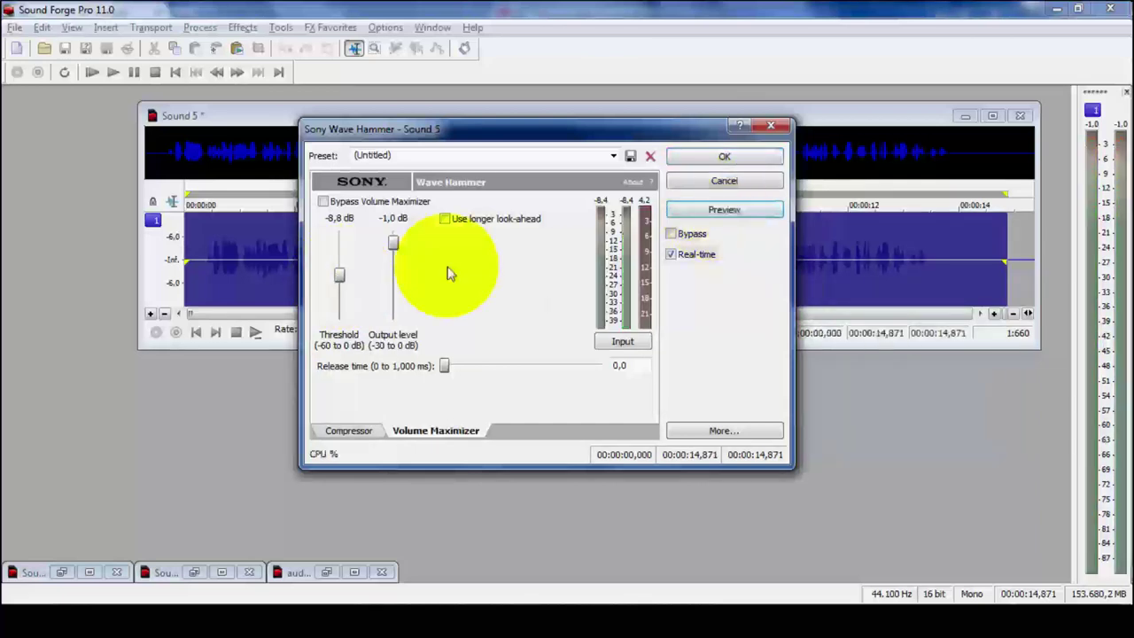
left_click(728, 156)
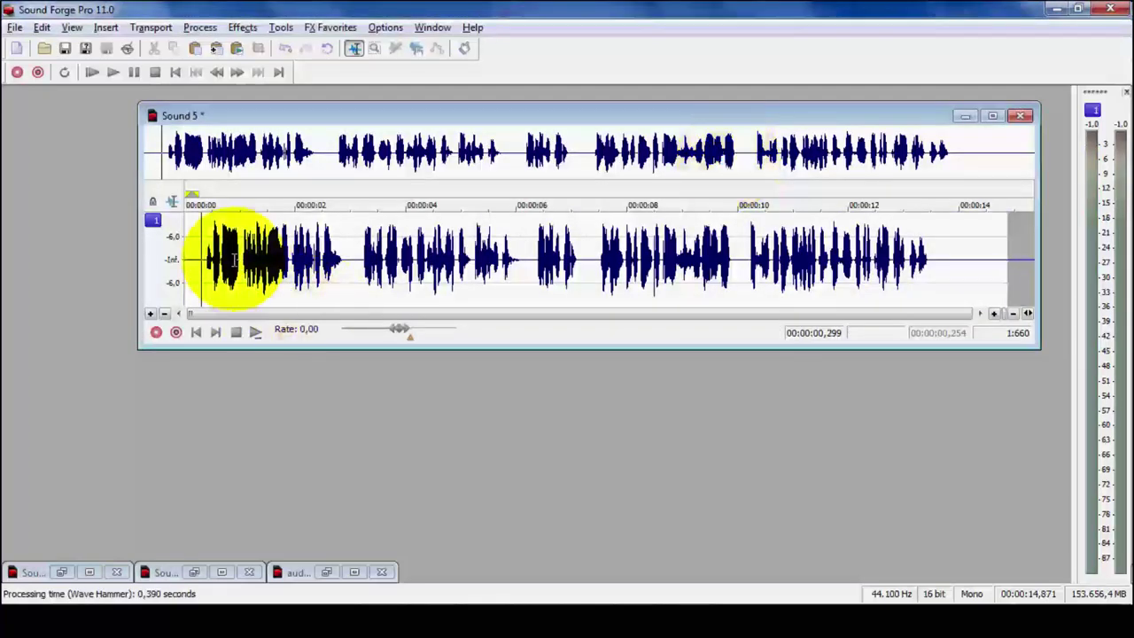
Play the processed Sound 5 recording and reposition its window higher in the workspace
key("space")
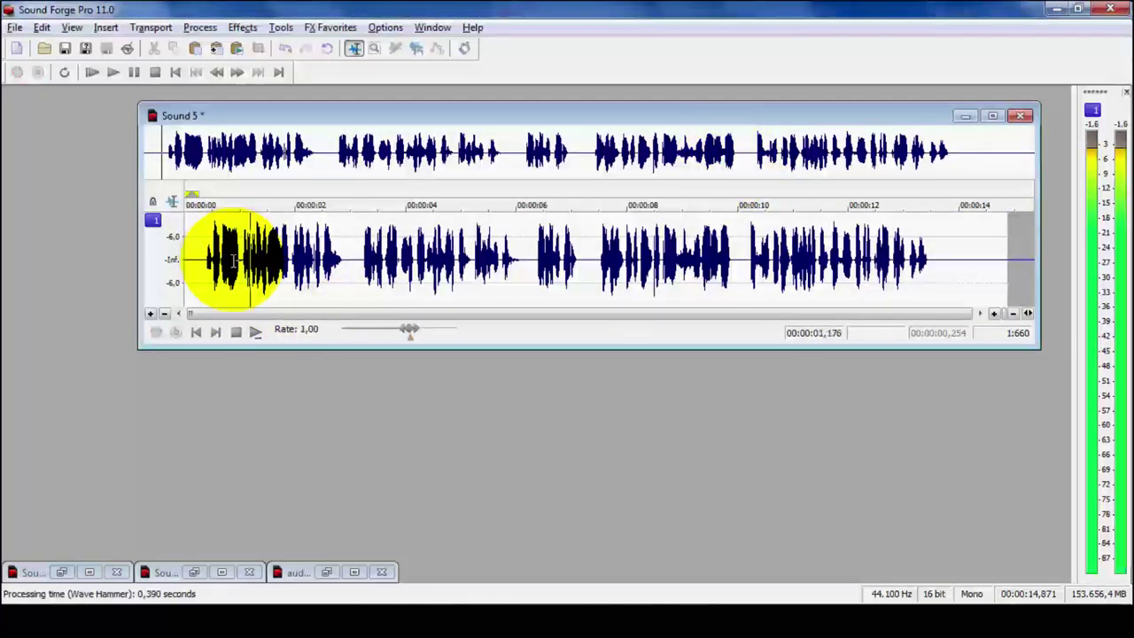
key("space")
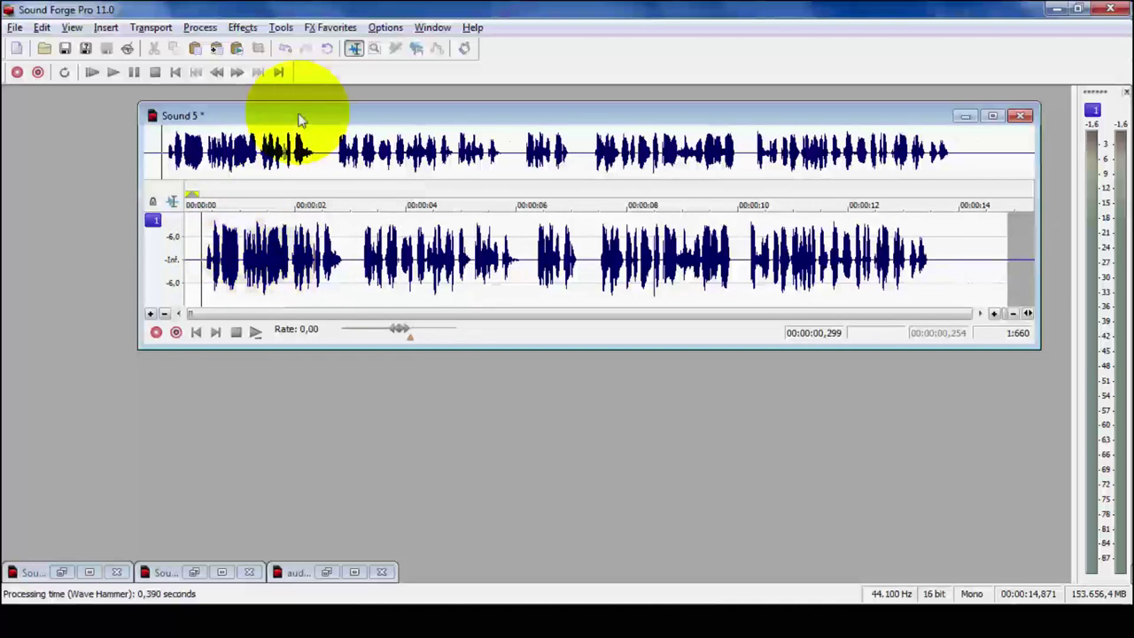
left_click_drag(298, 114, 346, 119)
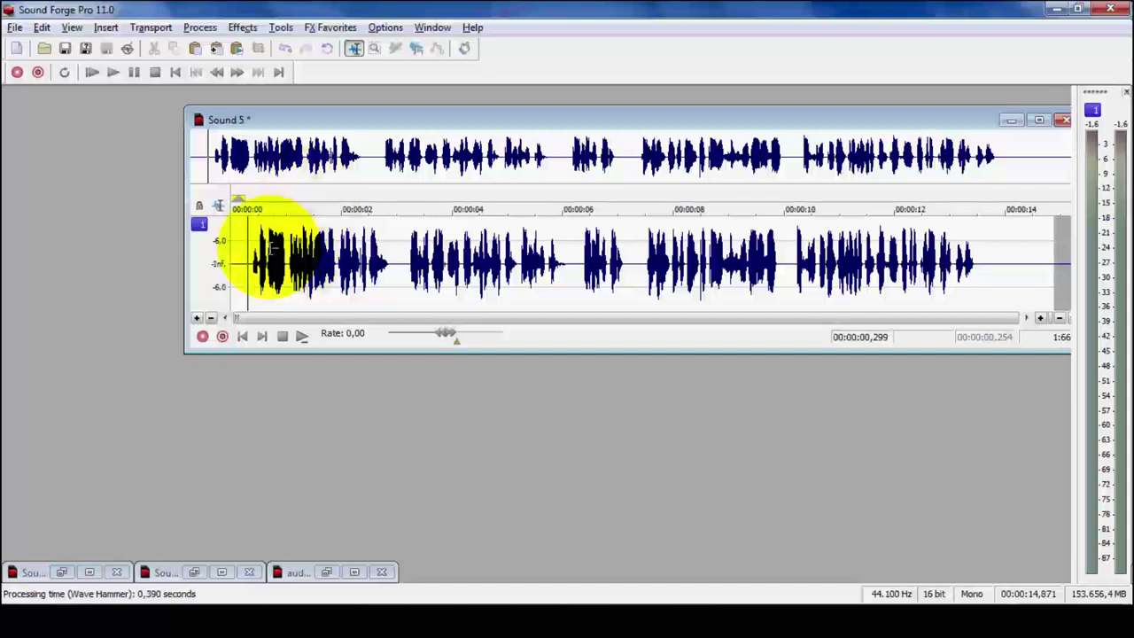
left_click_drag(316, 124, 272, 106)
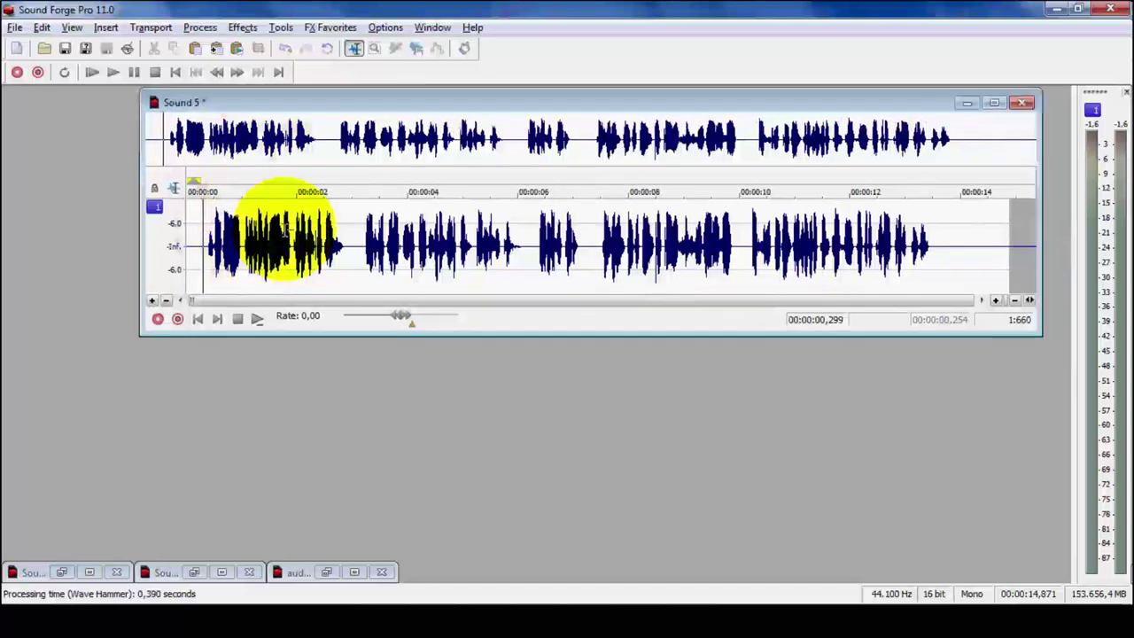
Restore the minimized Sound 3 recording, play its beginning, and move its window clear of the Sound 5 waveform
left_click(195, 574)
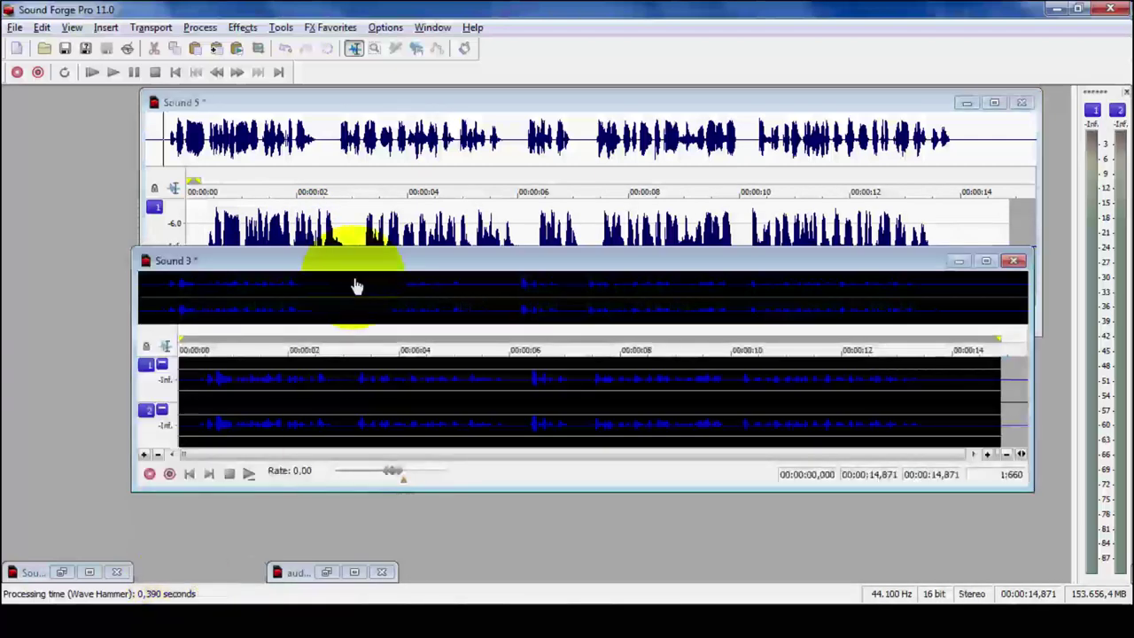
left_click_drag(354, 266, 418, 201)
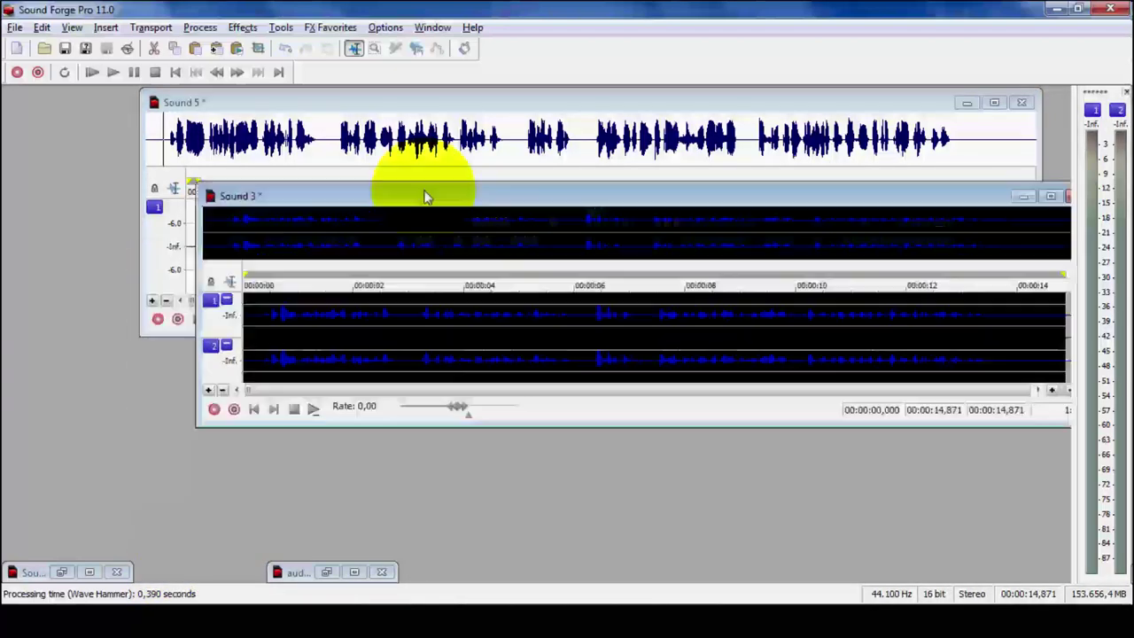
left_click(315, 408)
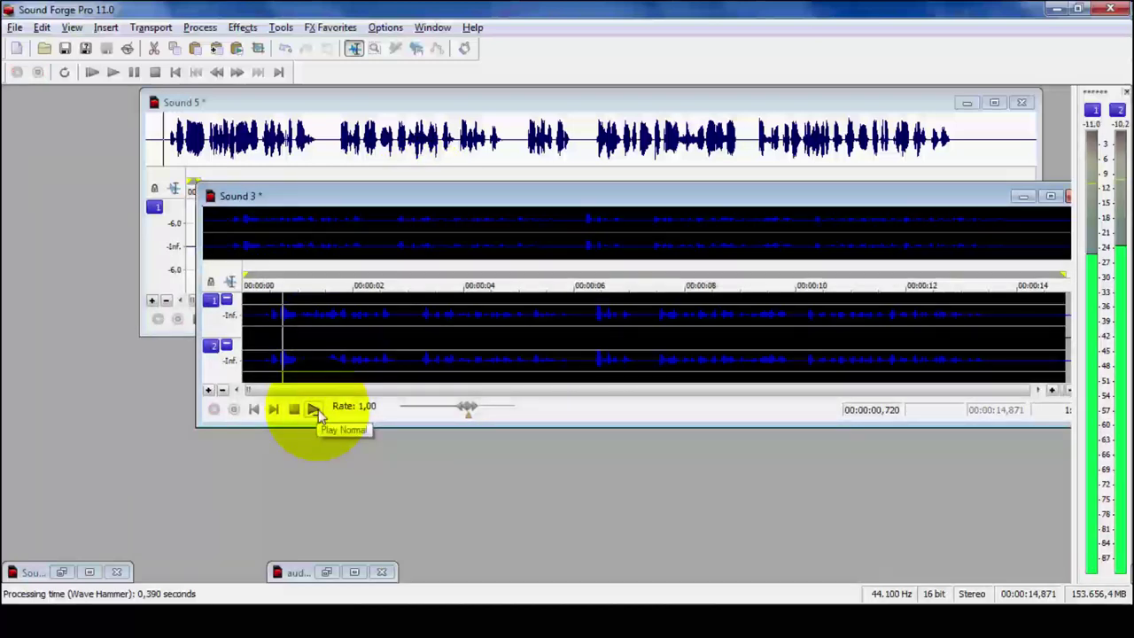
key("space")
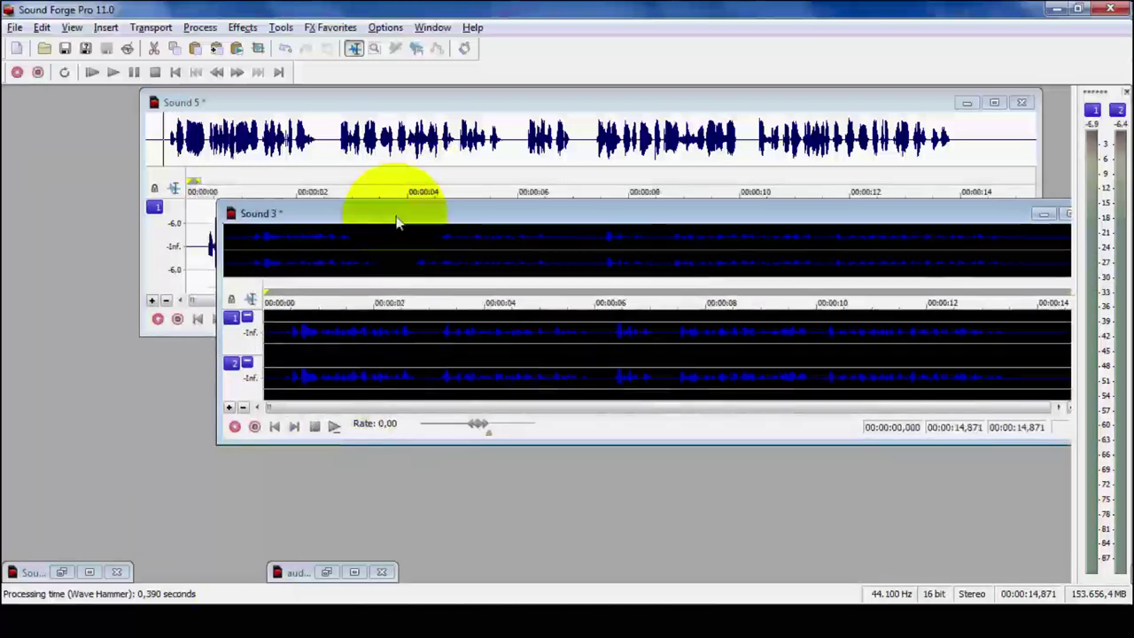
left_click_drag(396, 221, 436, 256)
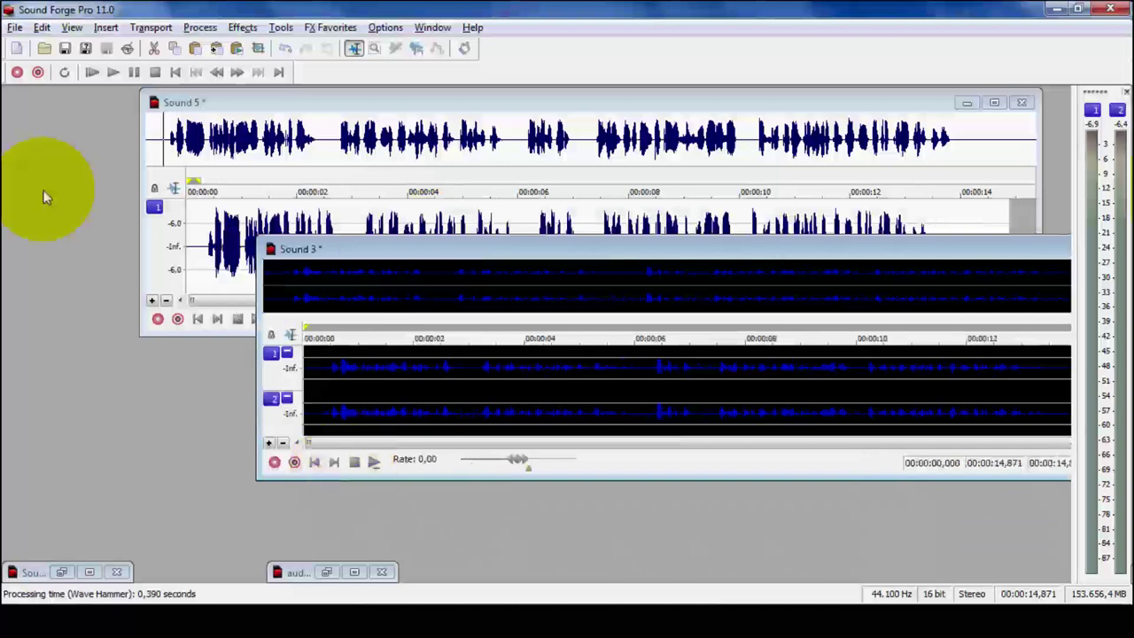
Copy the Sound 3 audio into a new mono sound window
left_click(35, 73)
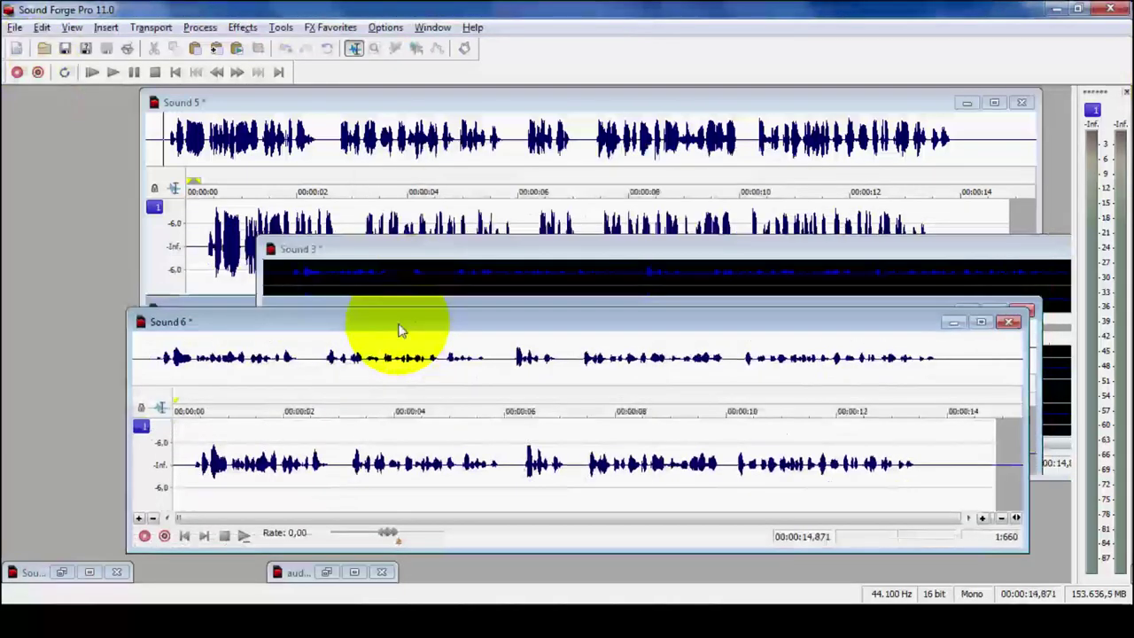
Minimize the Sound 3 window and place the Sound 6 window directly below the Sound 5 waveform
left_click_drag(398, 330, 407, 300)
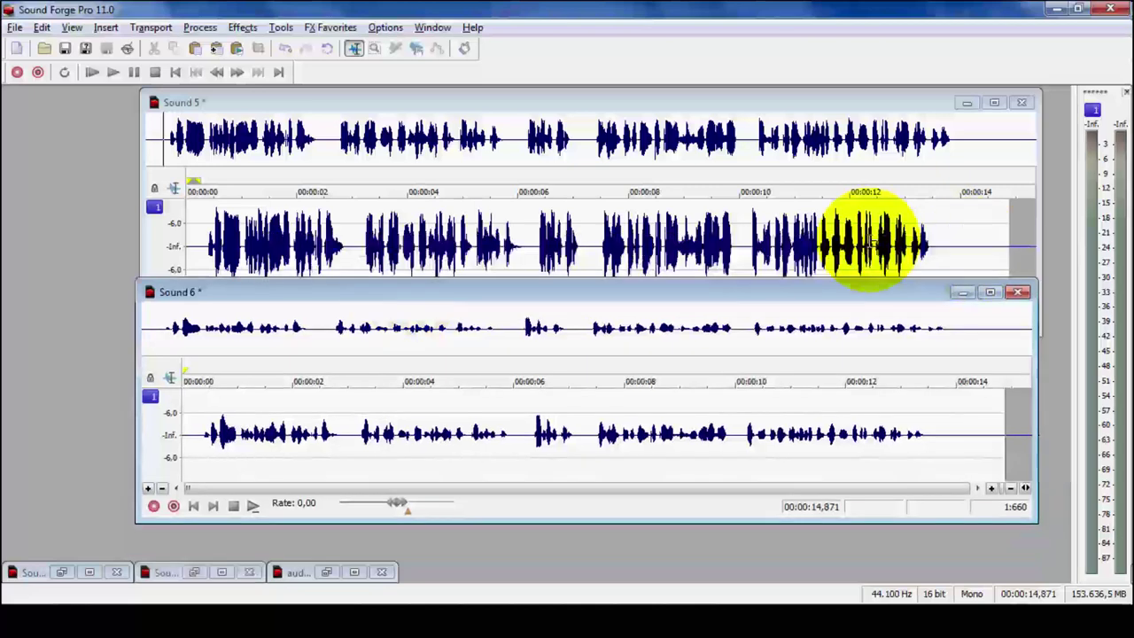
left_click_drag(565, 292, 585, 313)
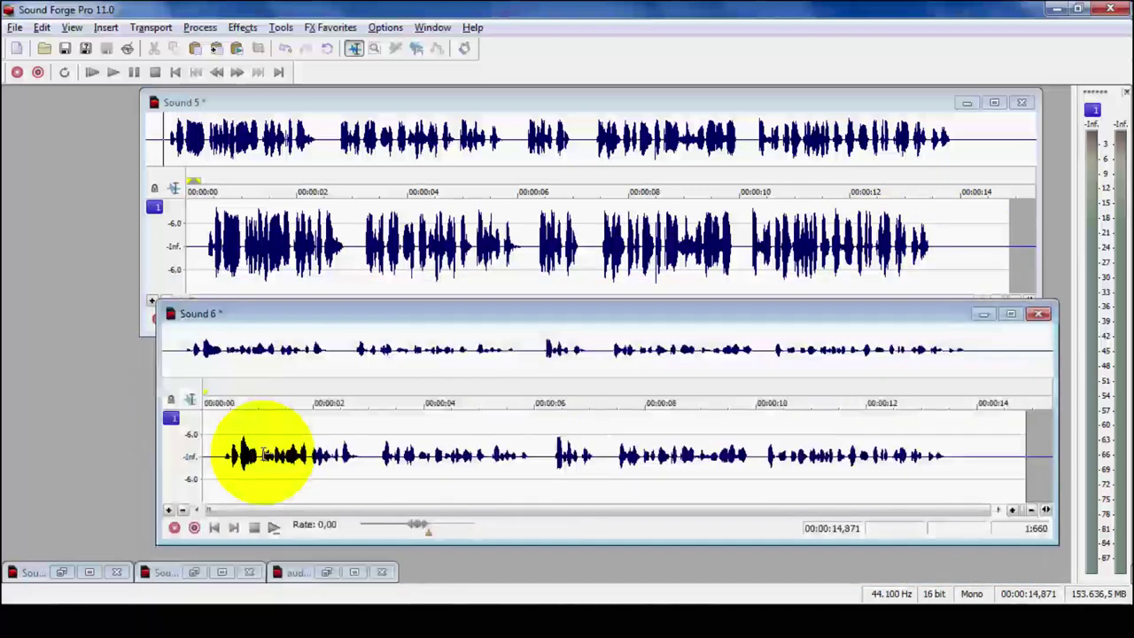
scroll(263, 455, "up", 2)
scroll(242, 461, "down", 2)
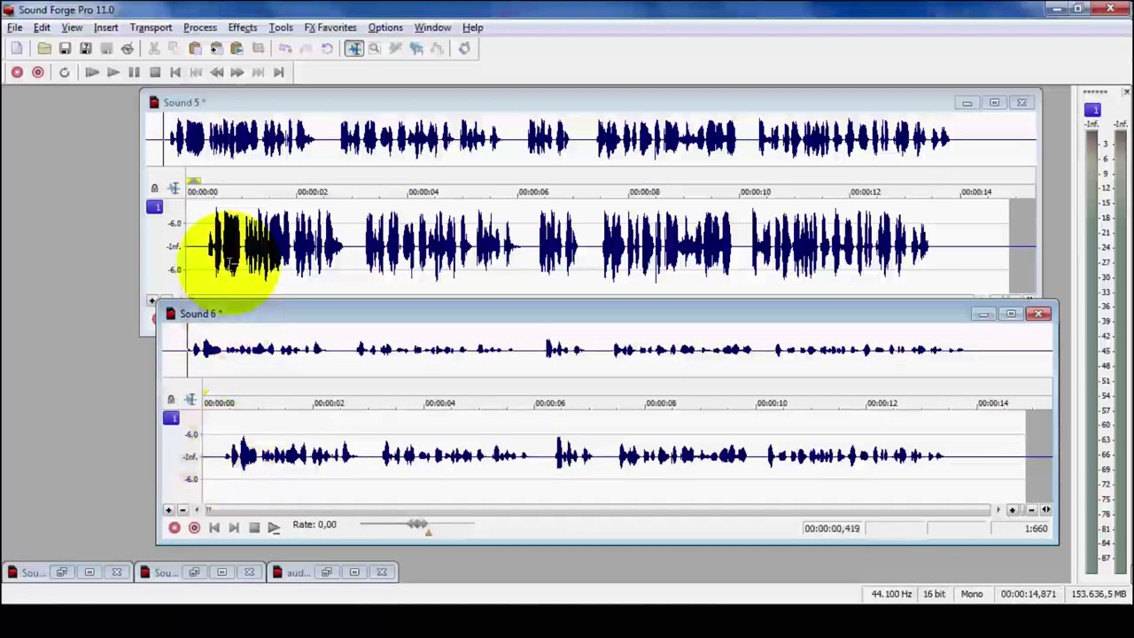
Play the beginning of Sound 6 and of Sound 5 to compare their loudness
left_click(223, 461)
key("space")
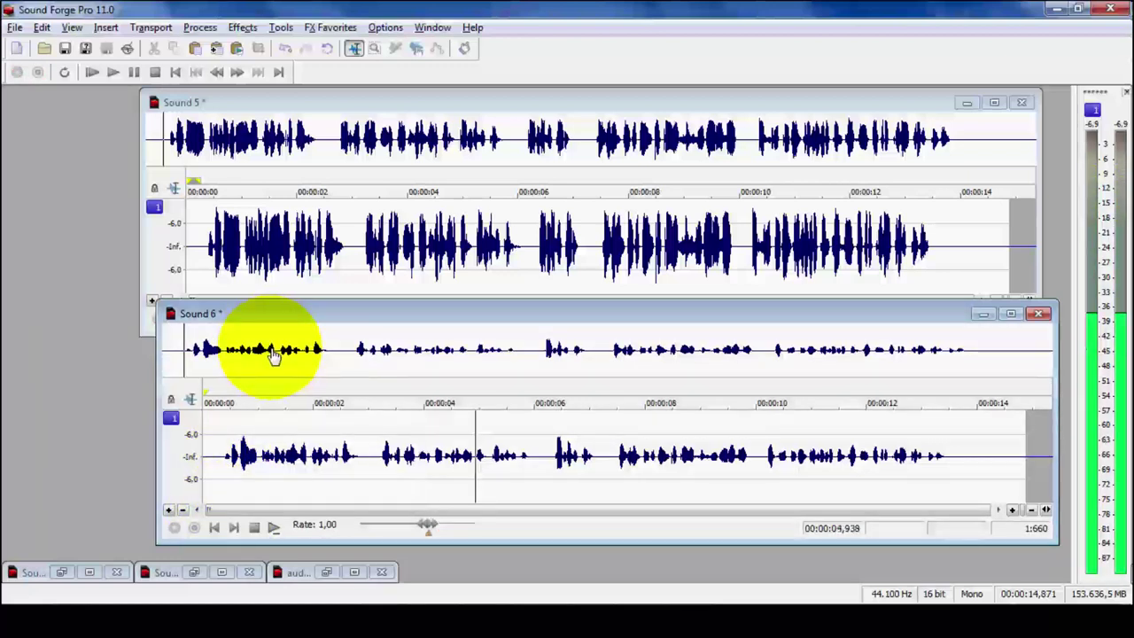
key("space")
left_click(239, 299)
key("space")
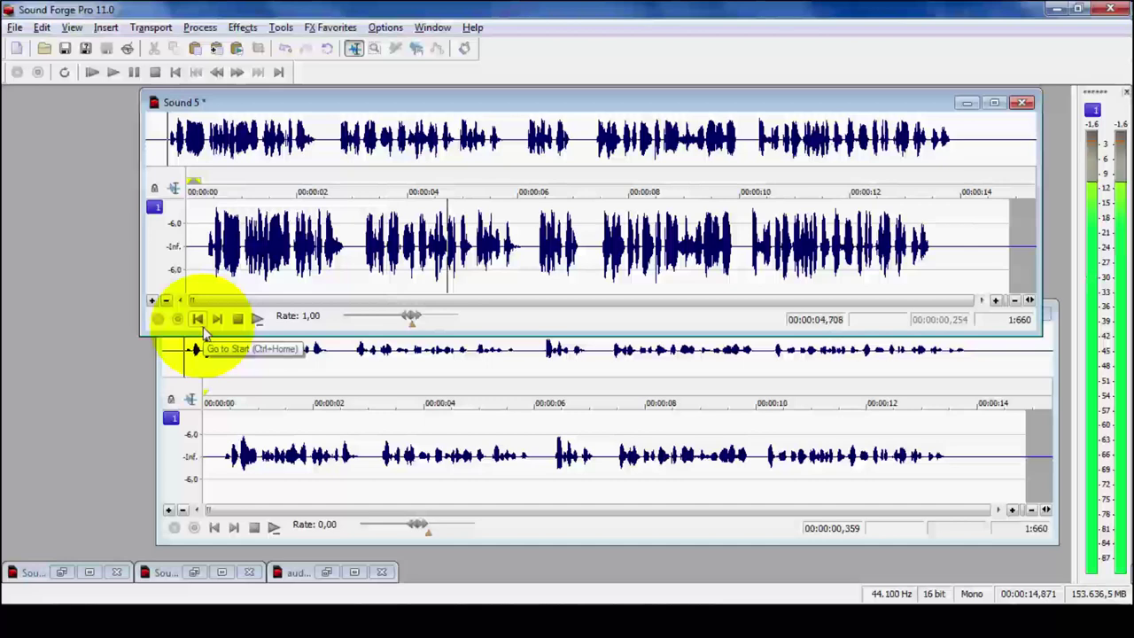
key("space")
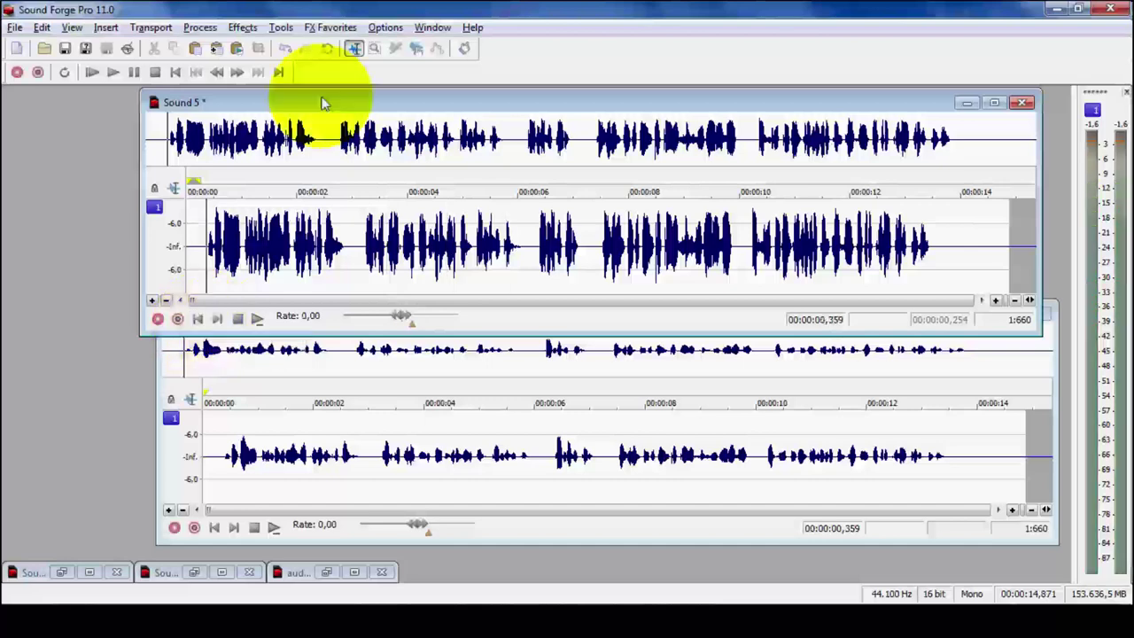
Minimize the Sound 6 window and reposition the Sound 5 window in the workspace
left_click_drag(324, 98, 349, 90)
left_click(536, 335)
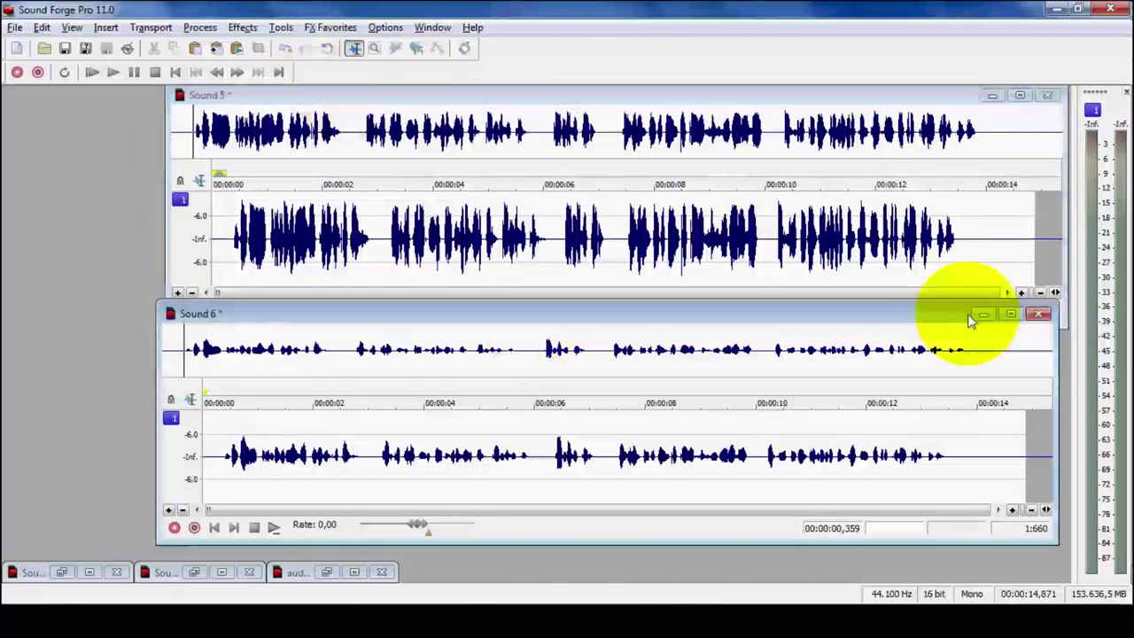
left_click(974, 312)
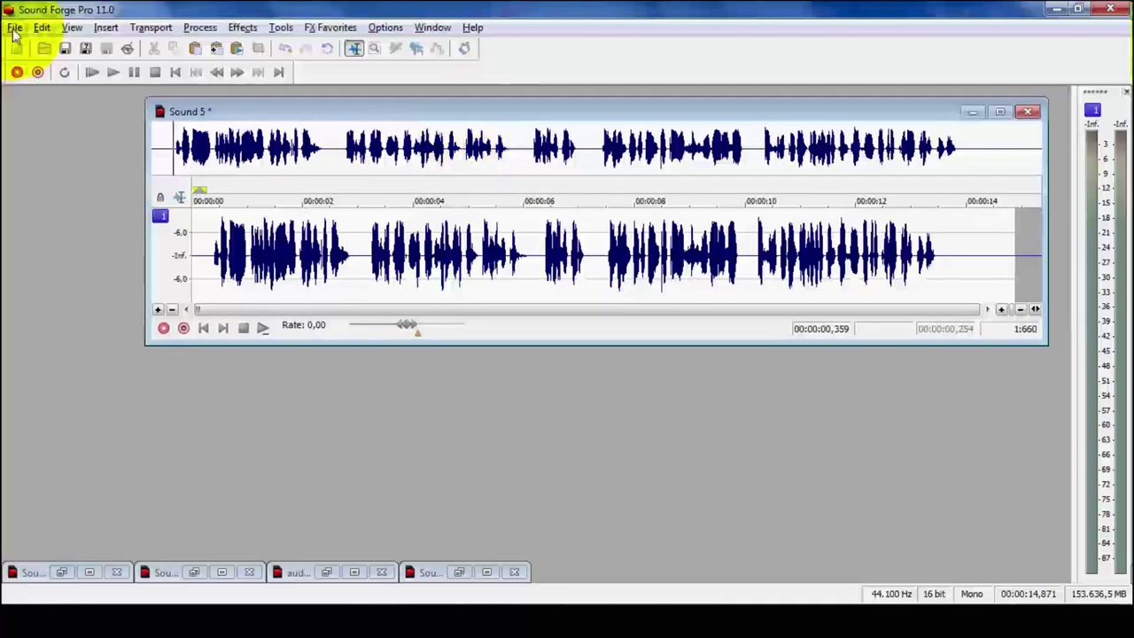
Copy the Sound 5 audio from about 0.2 to 13.9 s into a new sound window and minimize the new window
left_click_drag(274, 120, 257, 120)
left_click_drag(188, 253, 945, 233)
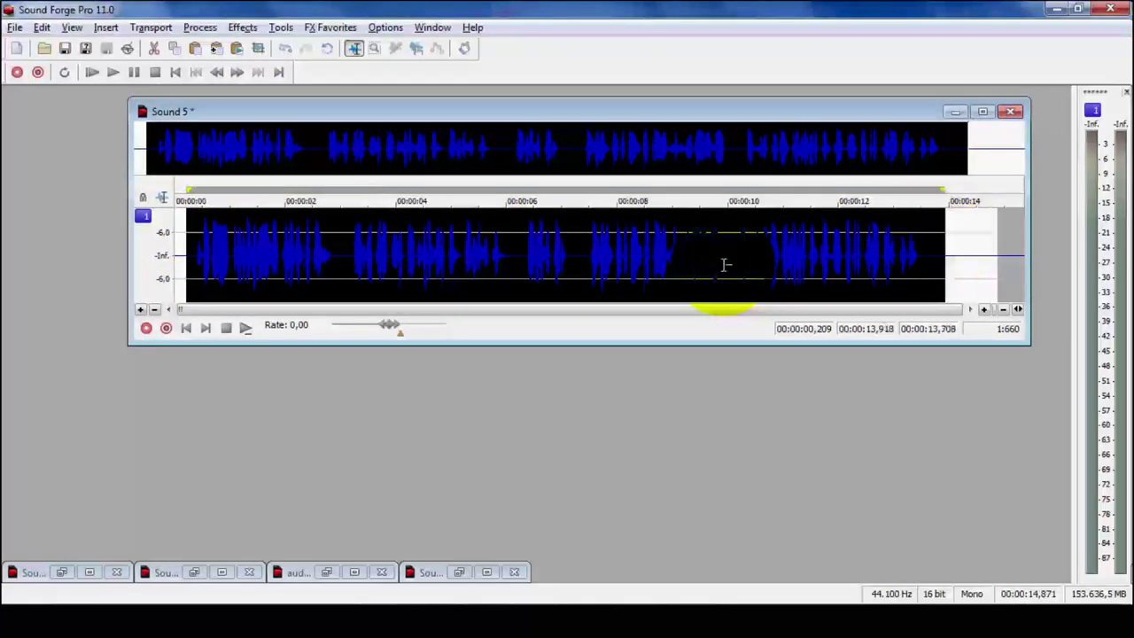
left_click_drag(721, 260, 676, 399)
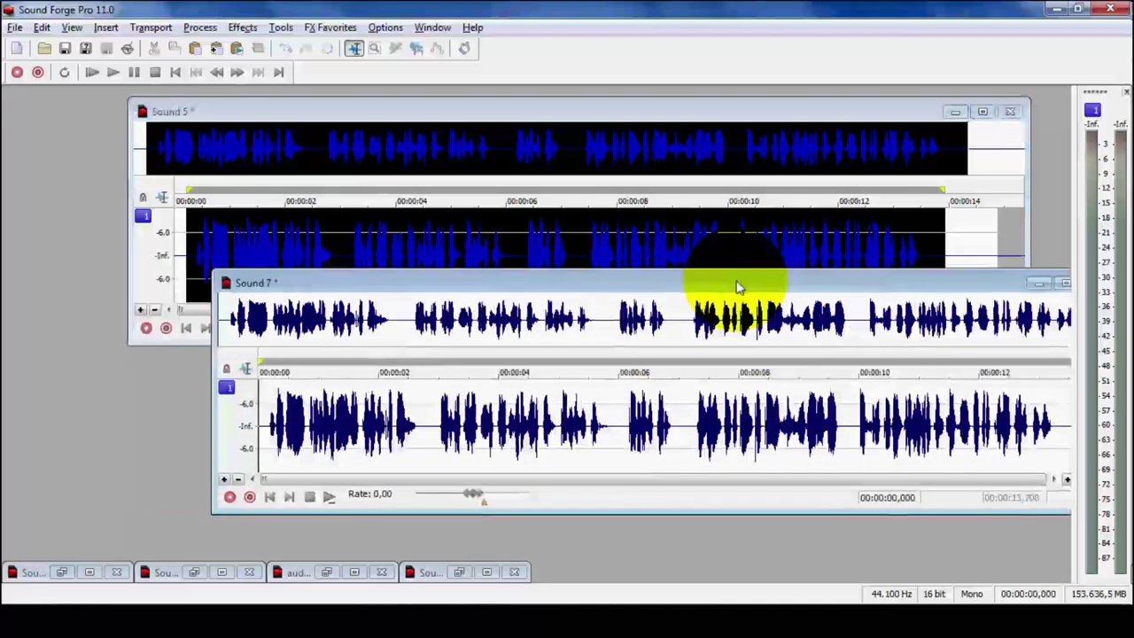
left_click(50, 163)
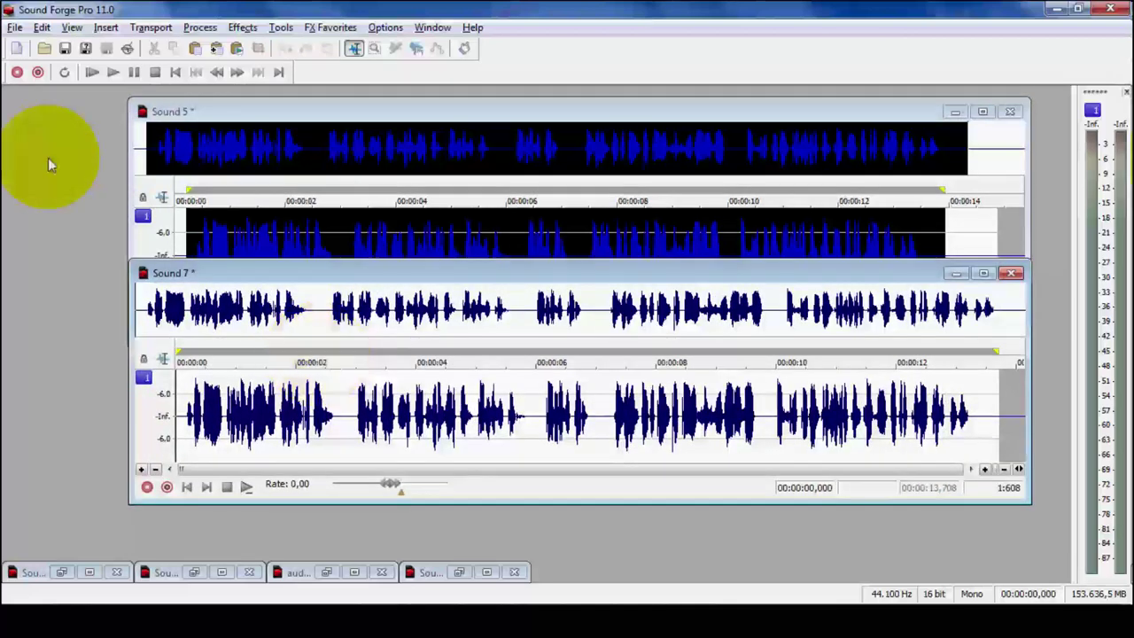
left_click(958, 277)
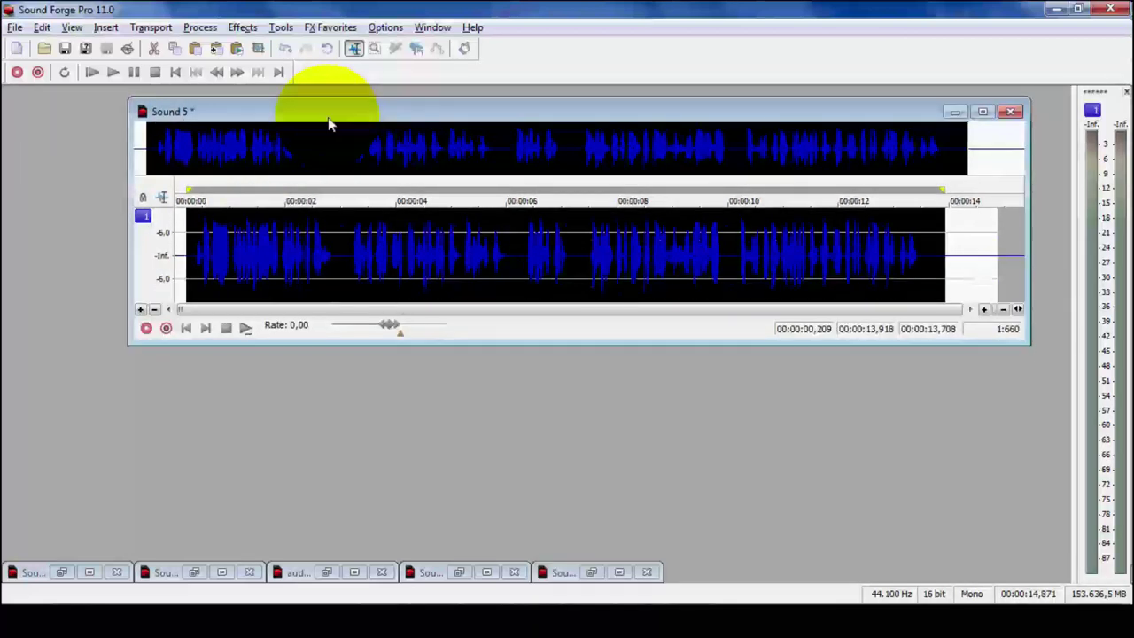
Clear the Sound 5 selection and place the cursor just before the first words of the recording
left_click(258, 211)
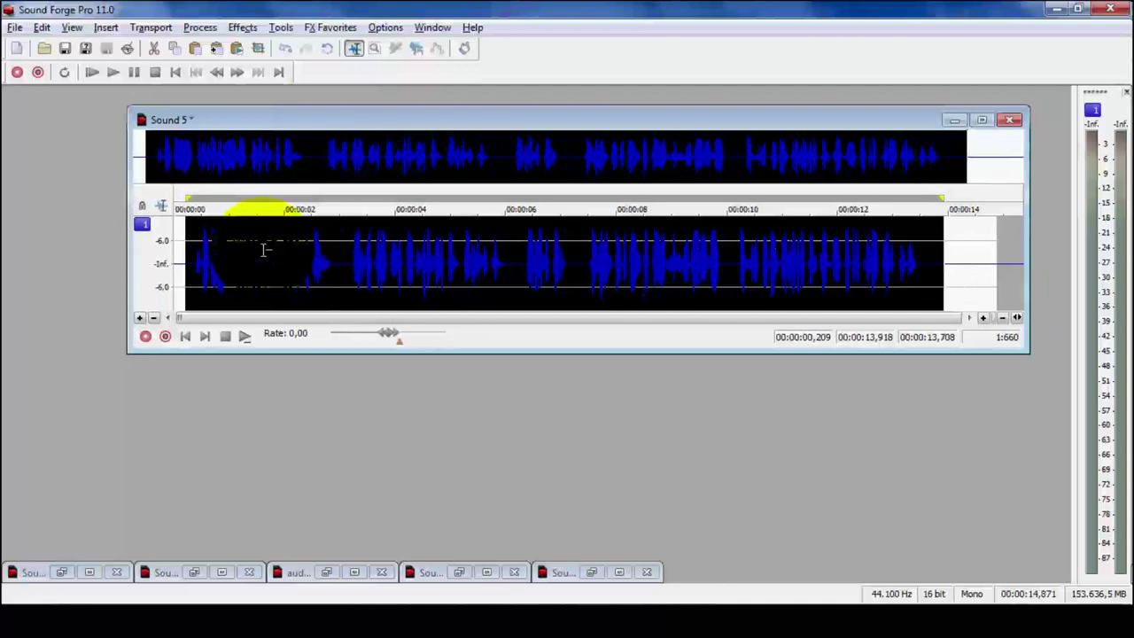
left_click(275, 262)
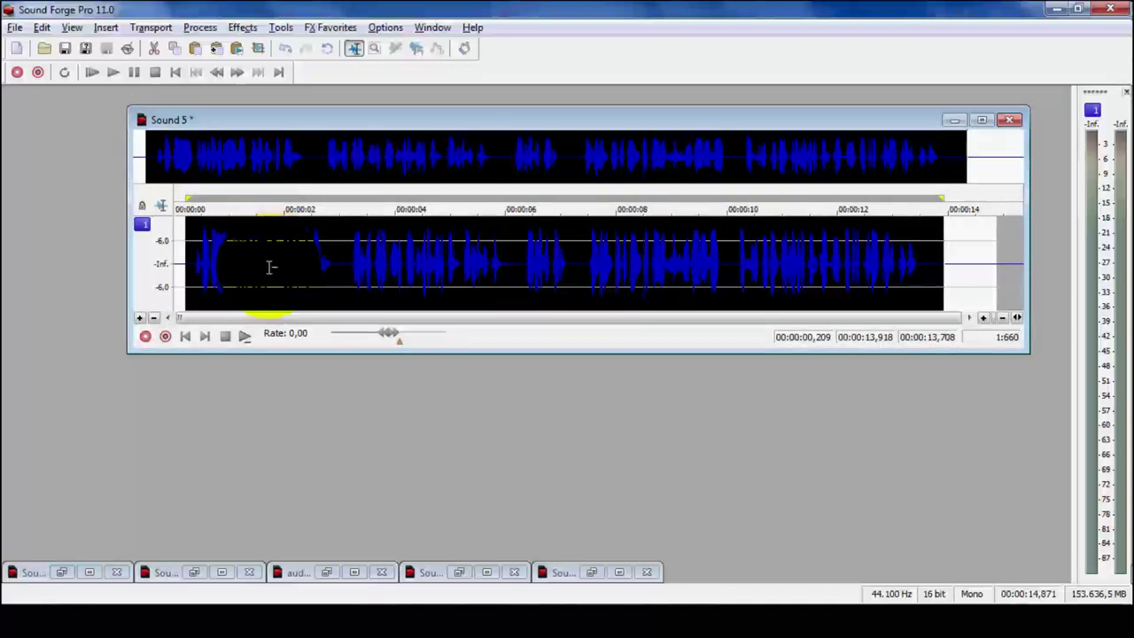
left_click(189, 264)
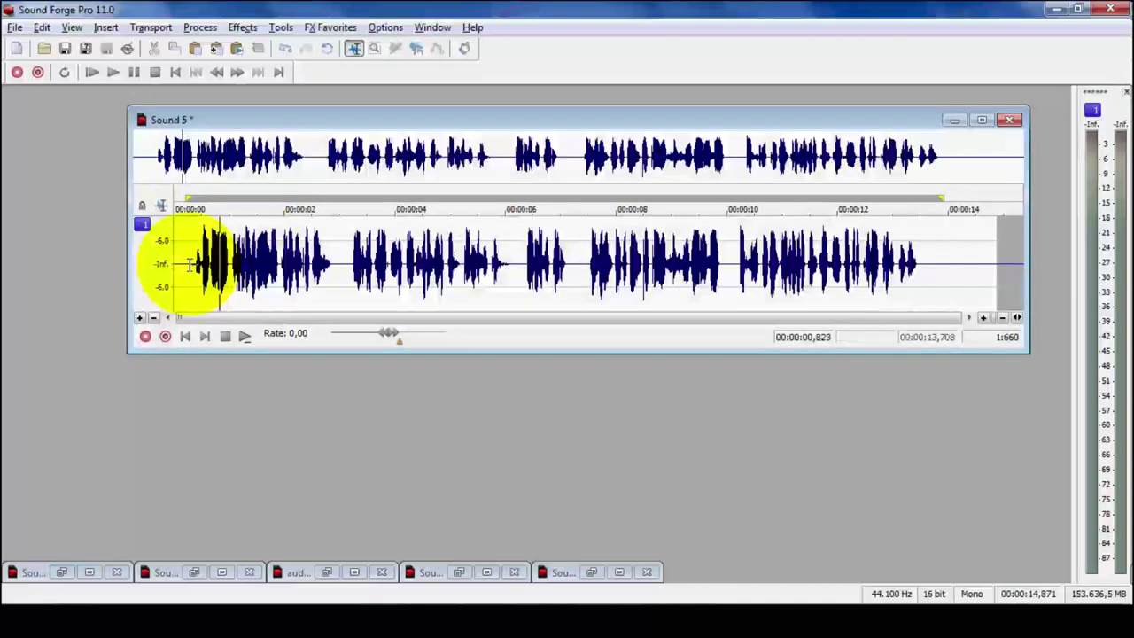
left_click(200, 279)
left_click(193, 269)
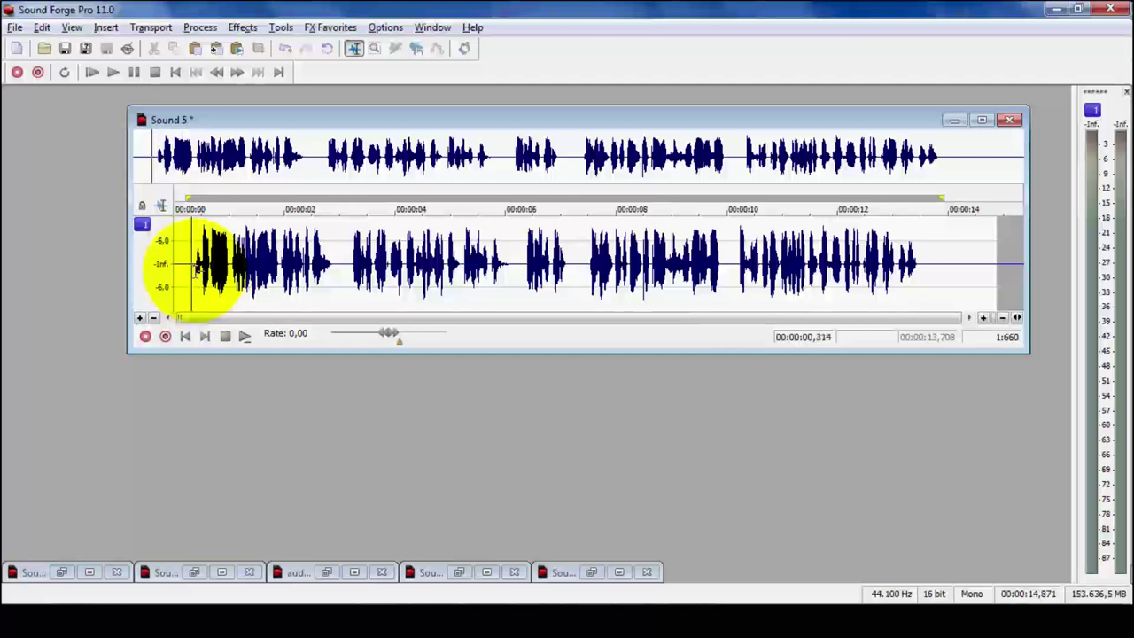
Open Save As for the Sound 5 recording and move the dialog clear of the workspace's lower edge
left_click(14, 26)
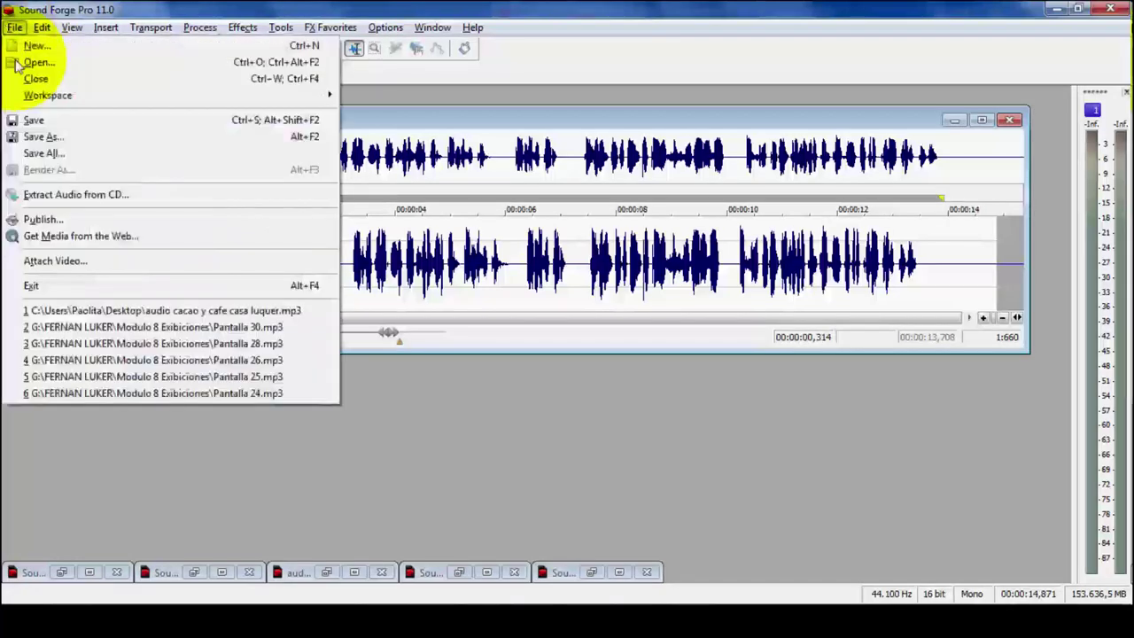
left_click(45, 138)
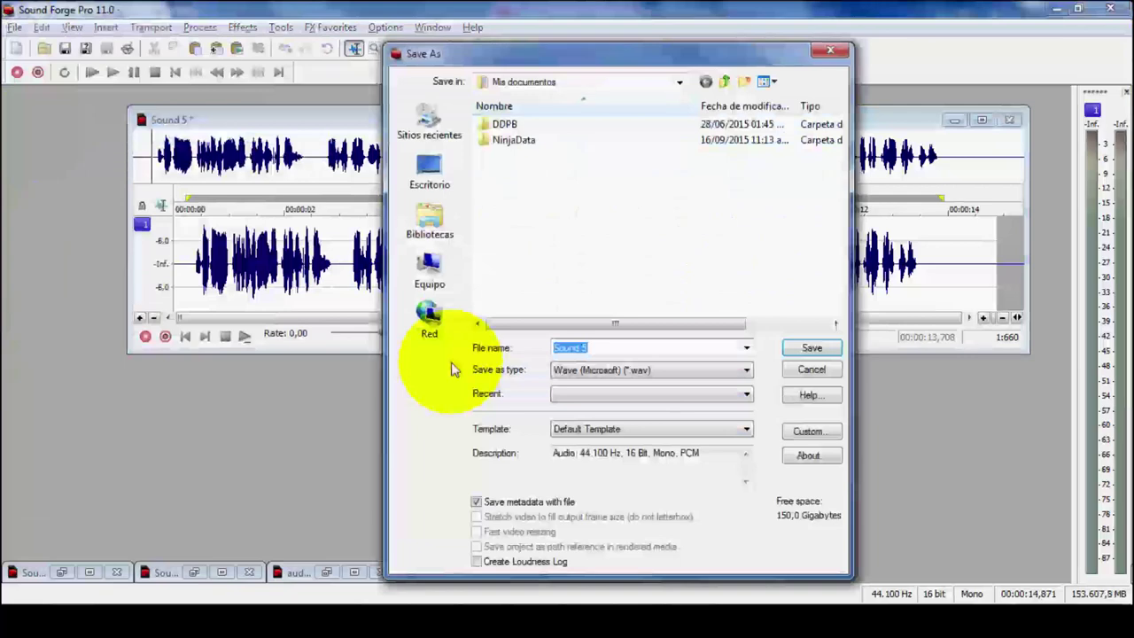
left_click_drag(568, 58, 490, 38)
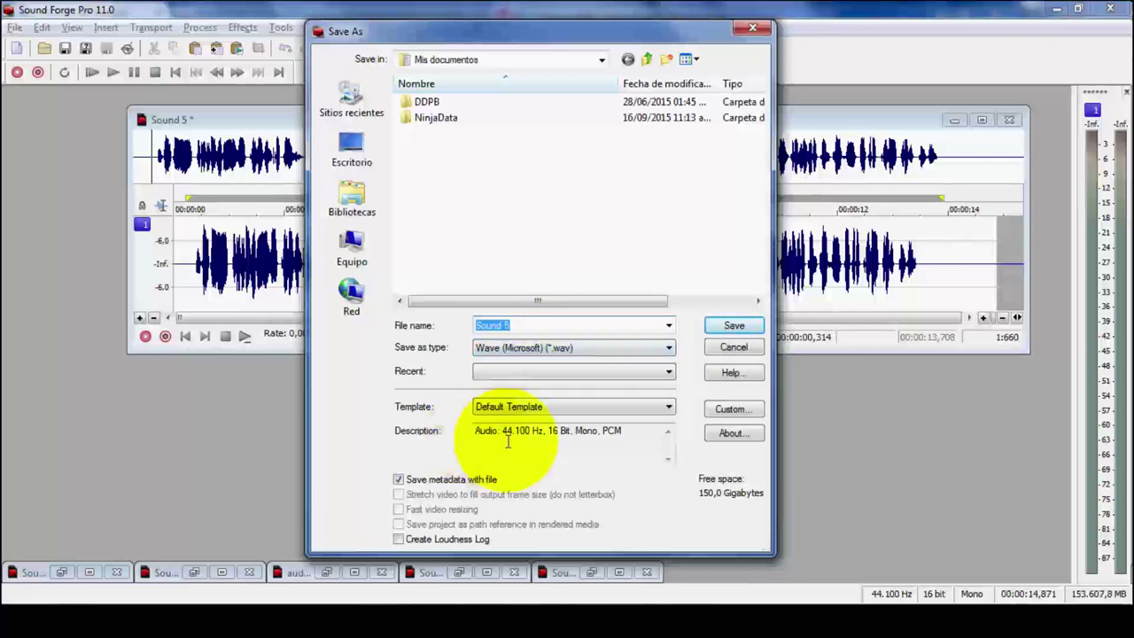
Examine the sample rate, bit depth and channel entries in the Wave format description
left_click_drag(544, 430, 504, 431)
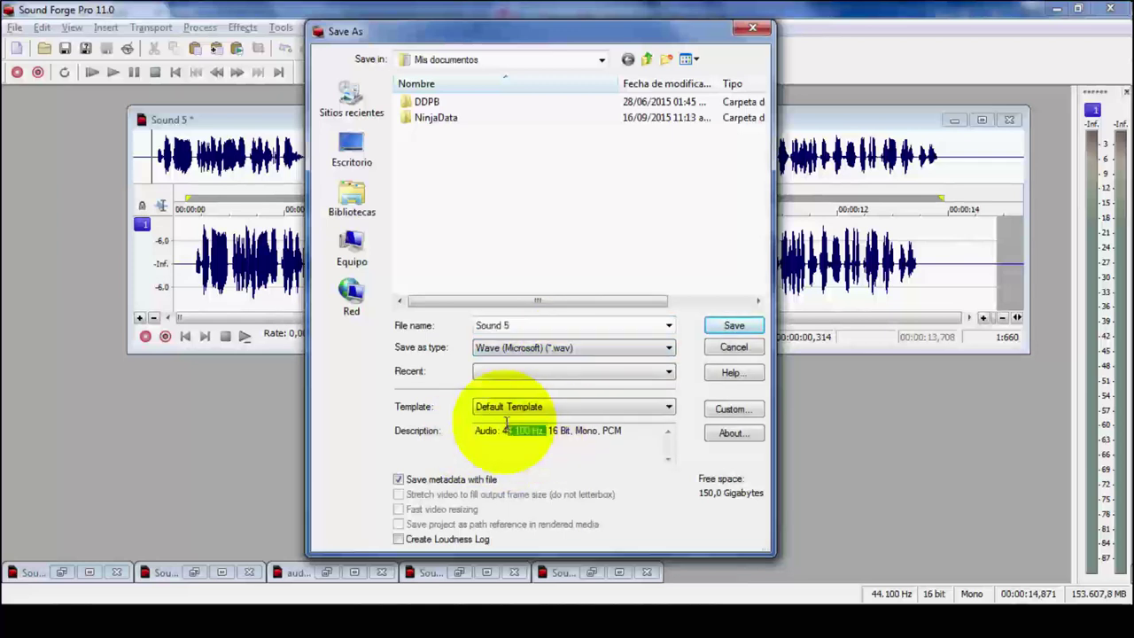
left_click(515, 436)
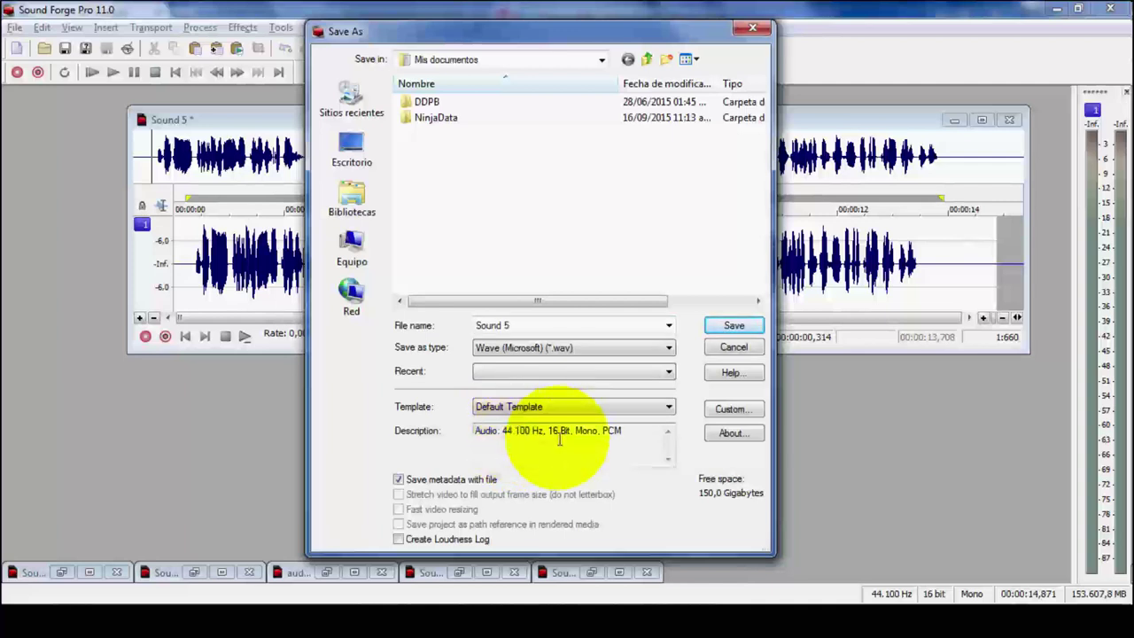
left_click_drag(571, 432, 551, 424)
left_click(585, 438)
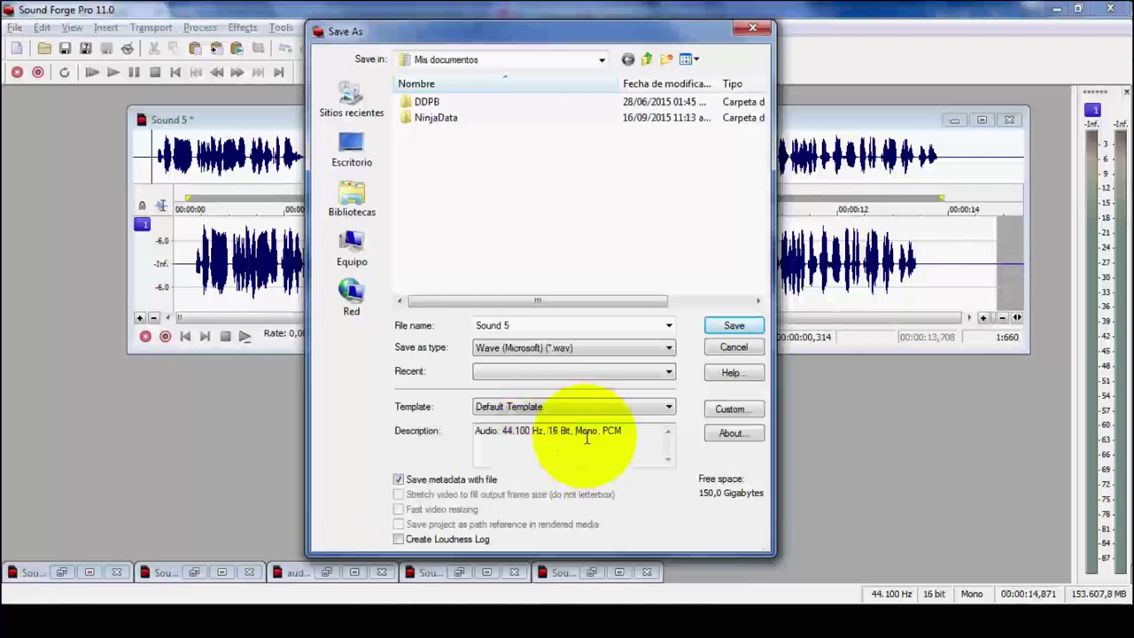
left_click_drag(574, 432, 599, 432)
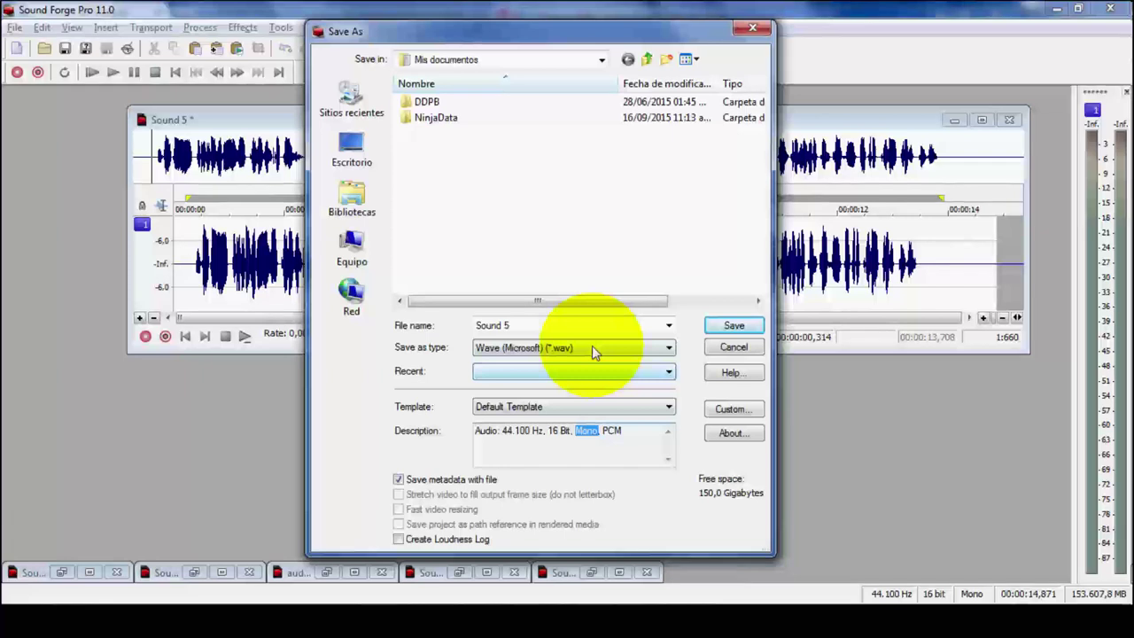
Inspect the channel options in the Wave format's custom settings and close them without changes
left_click(728, 409)
left_click(510, 351)
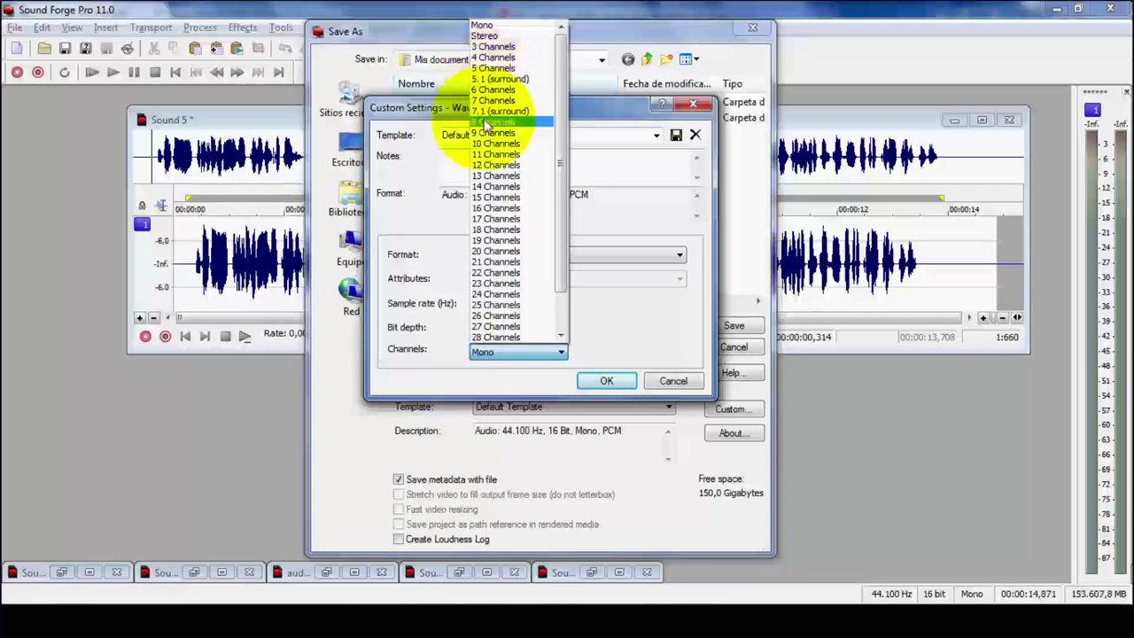
left_click(542, 326)
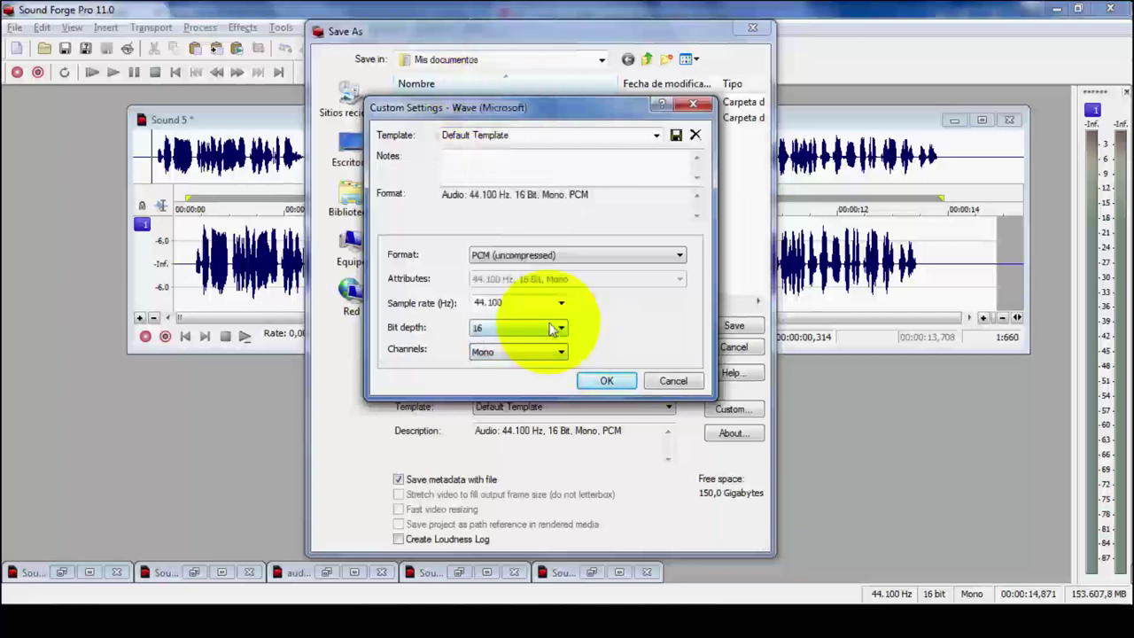
left_click(652, 386)
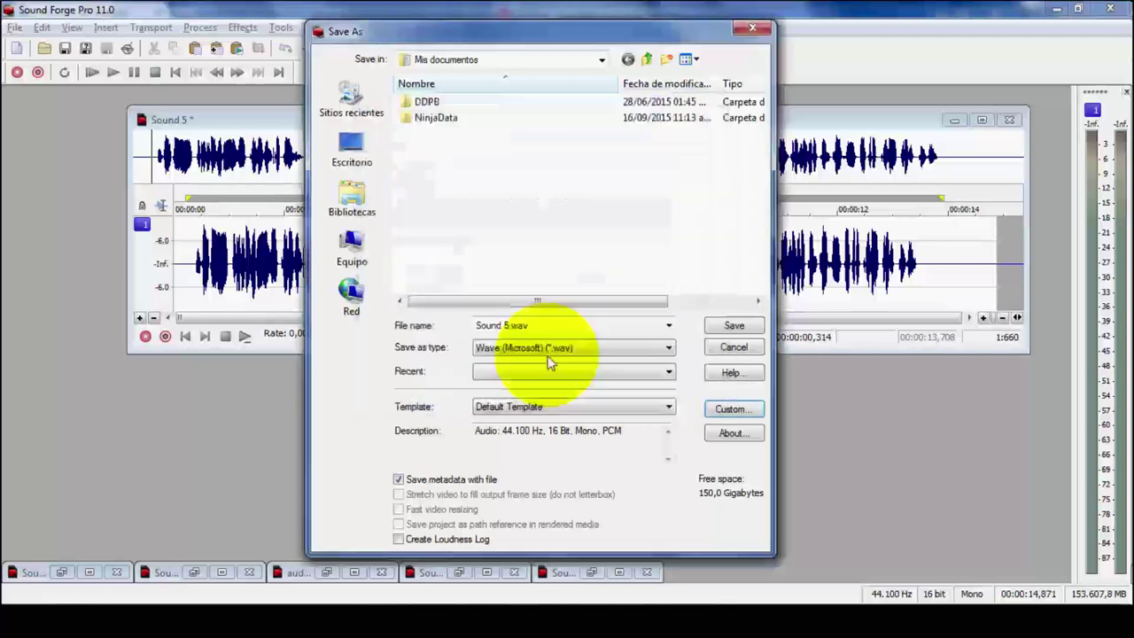
Set the save format to MP3 Audio (*.mp3) and review the bit rate and sample rate in its description
left_click(549, 349)
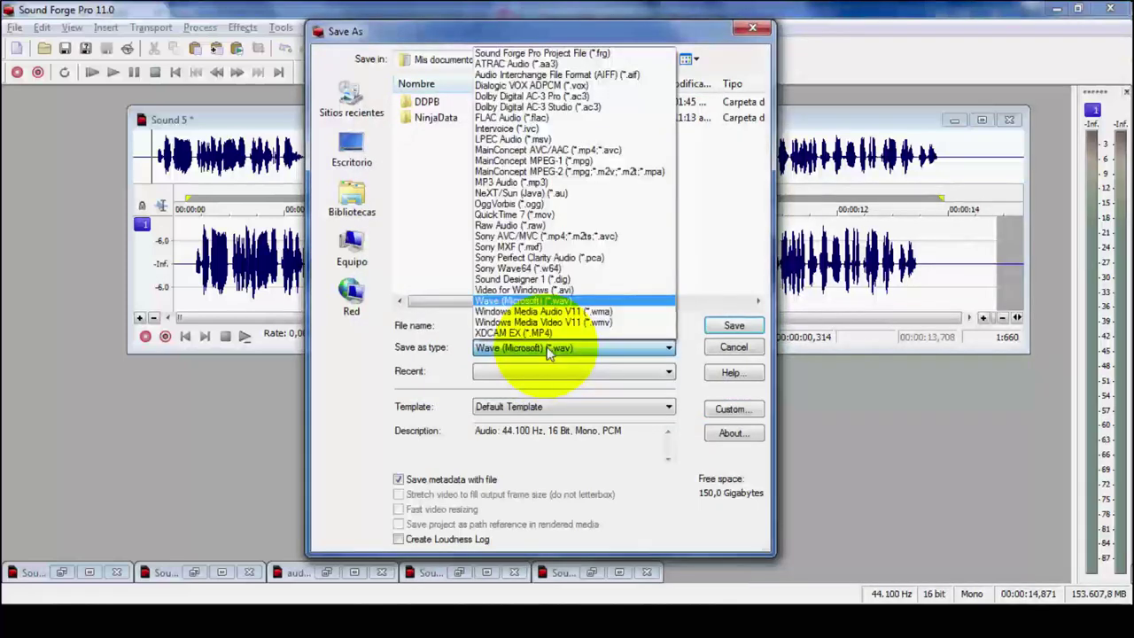
left_click(511, 182)
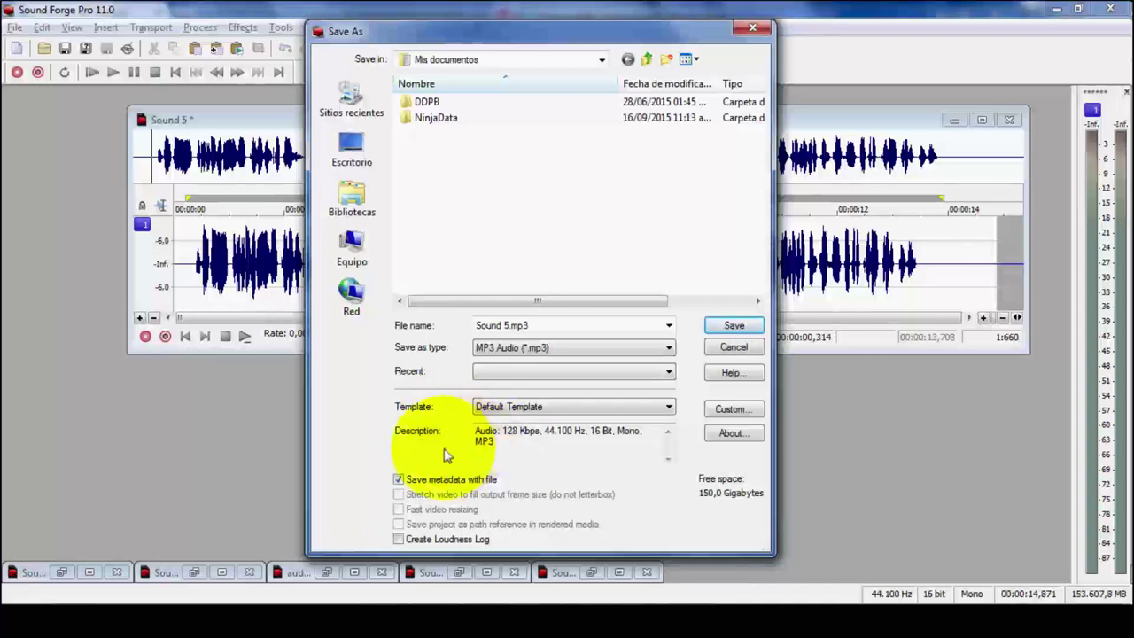
left_click_drag(503, 430, 520, 429)
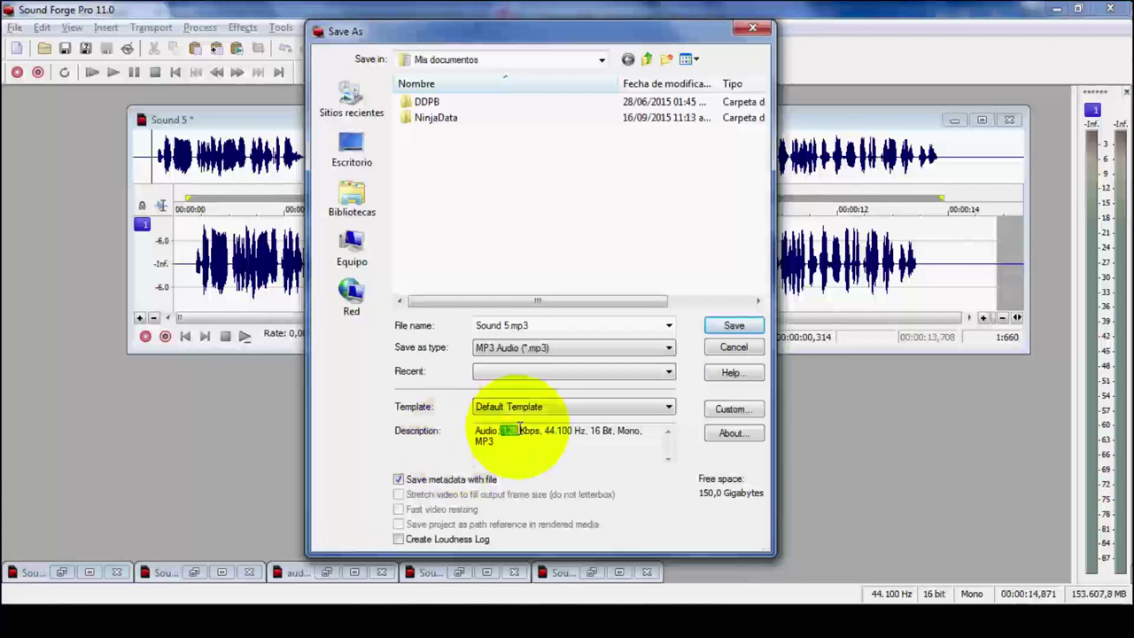
left_click(527, 454)
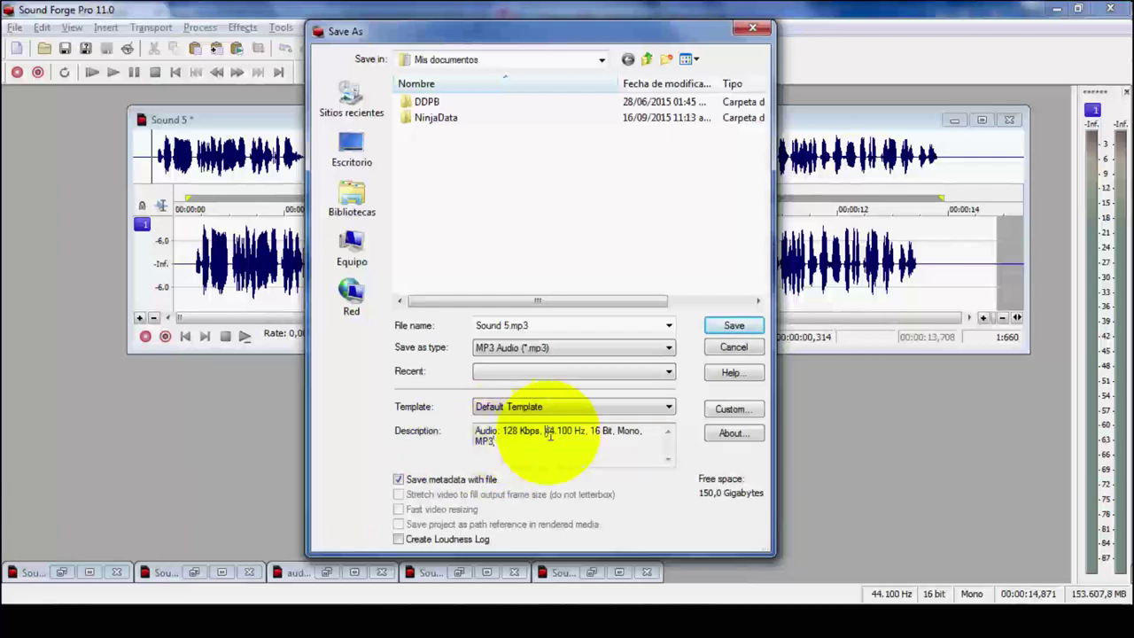
left_click_drag(543, 432, 556, 432)
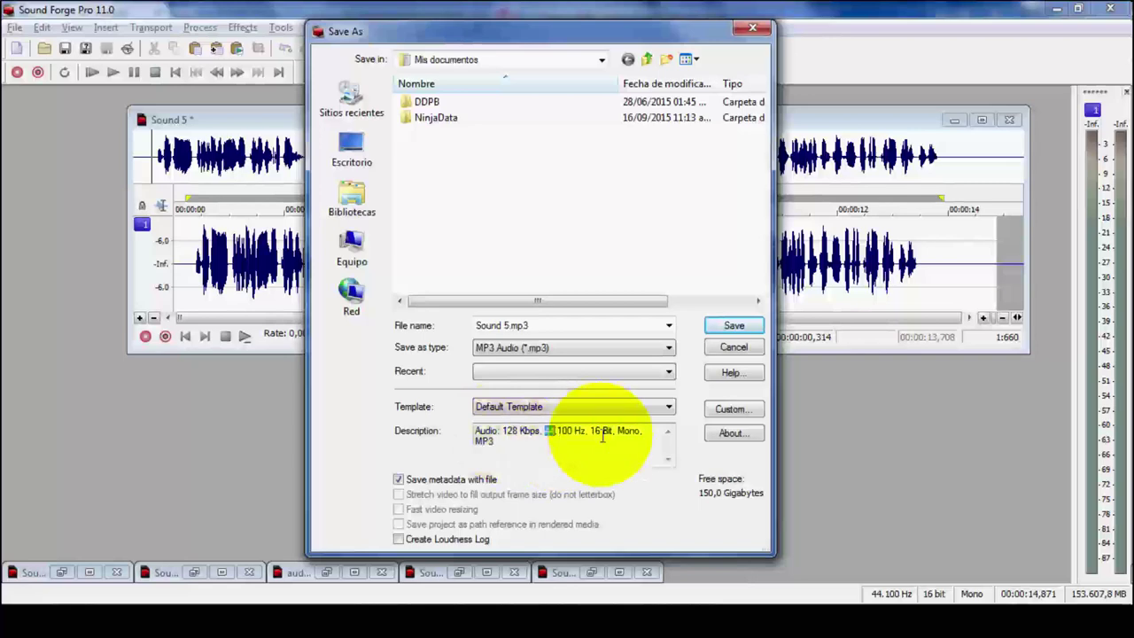
Browse the available bit rates in the MP3 custom settings and set the bit rate to 128 Kbps, 44.100 Hz
left_click(722, 411)
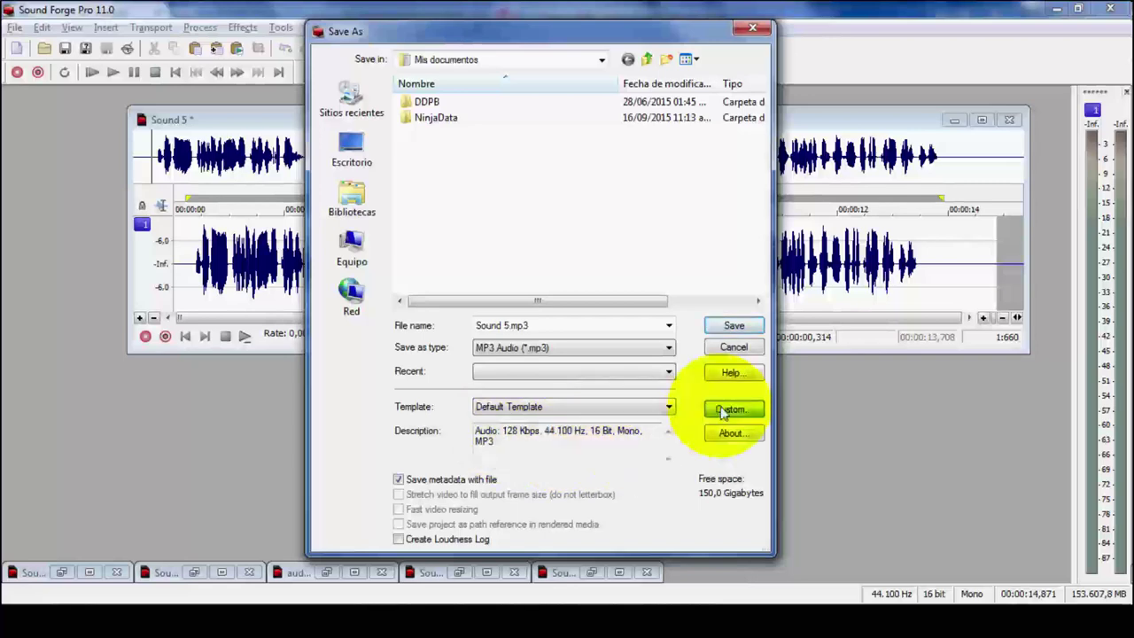
left_click(562, 188)
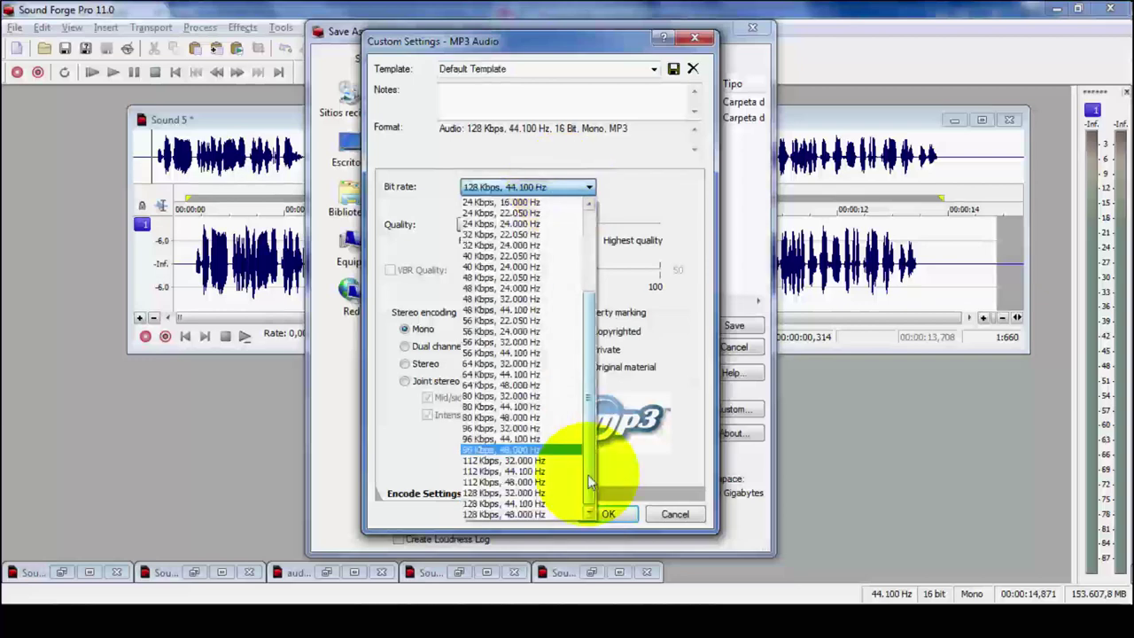
left_click(523, 450)
left_click(567, 187)
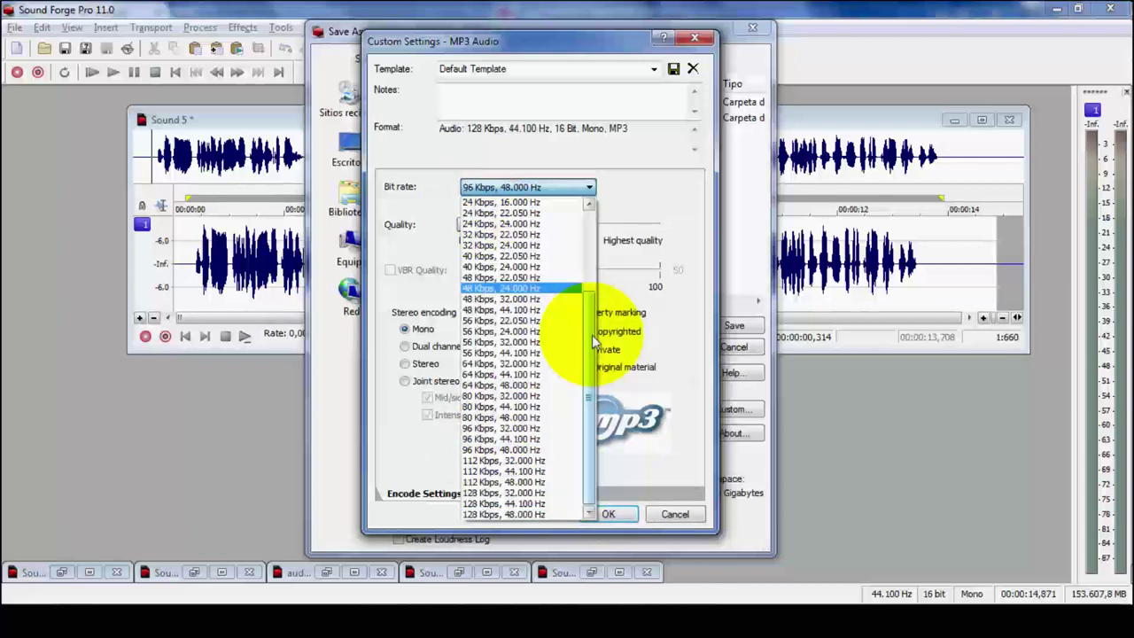
left_click_drag(593, 341, 598, 223)
left_click(697, 409)
left_click(533, 207)
left_click(542, 508)
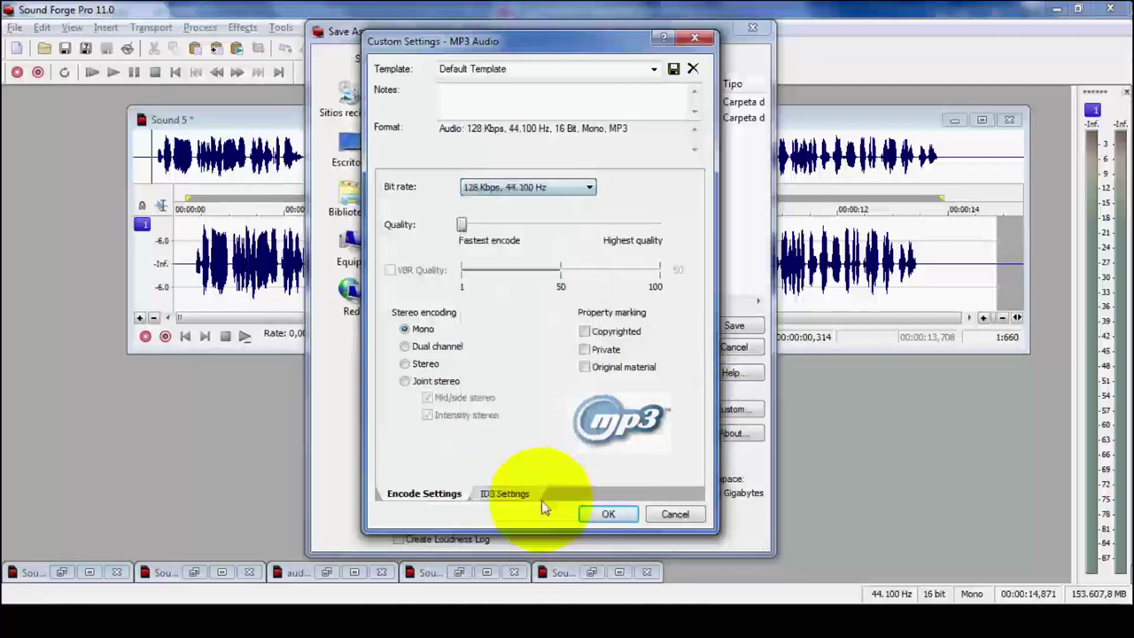
Set the MP3 stereo encoding to Stereo, accept the custom settings, and save the recording under the file name "Voz off XXX"
left_click(405, 363)
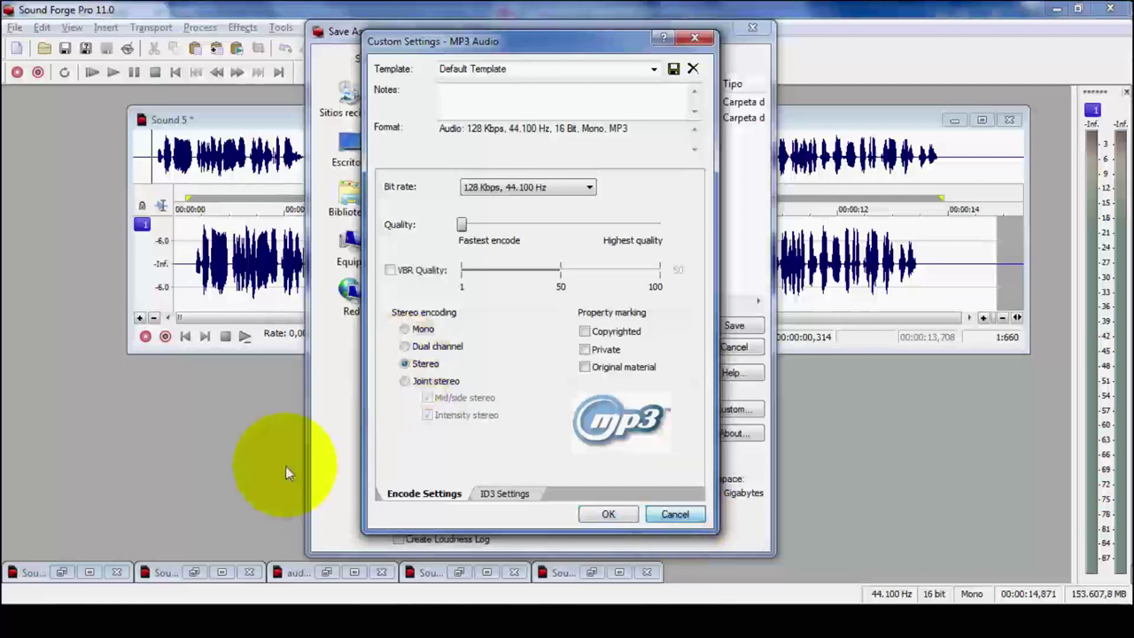
left_click(592, 514)
left_click(544, 324)
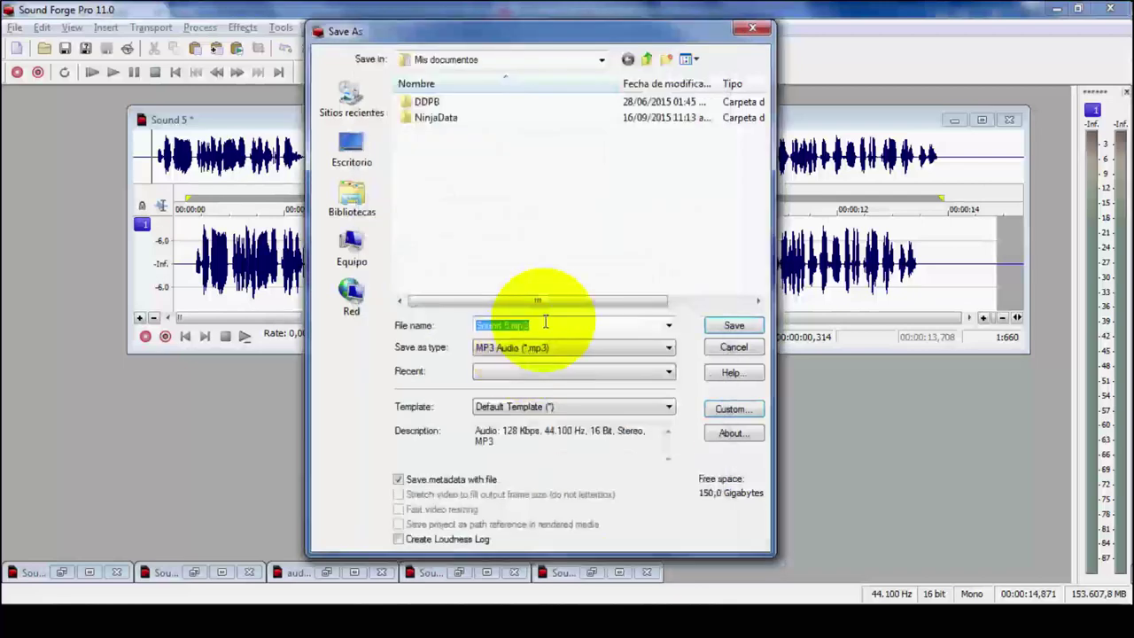
type("V")
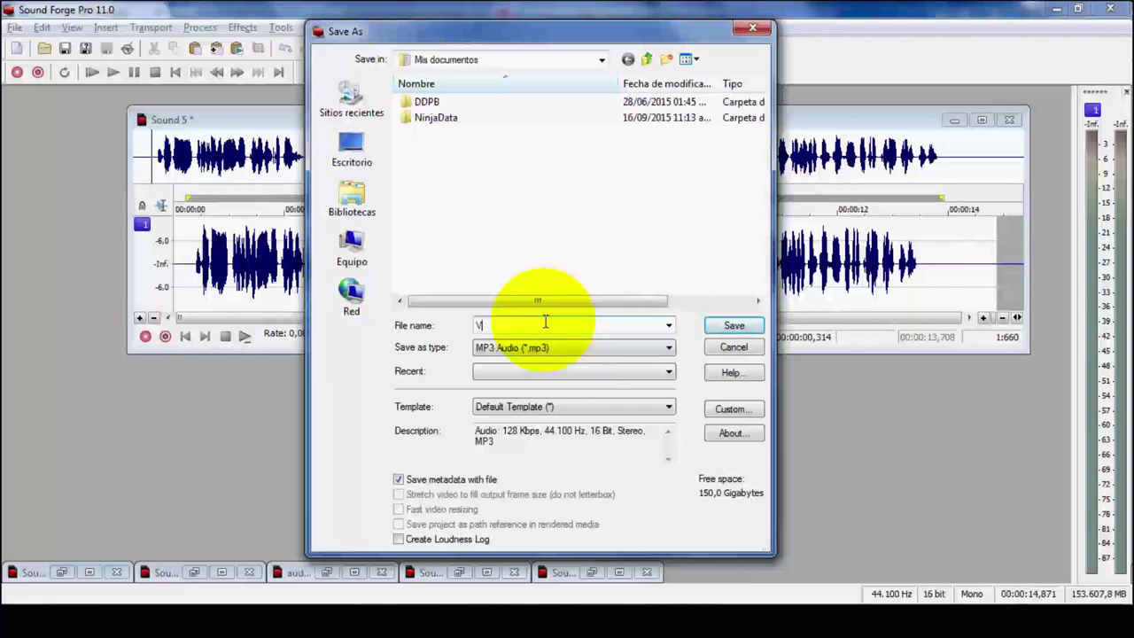
type("oz off XXX")
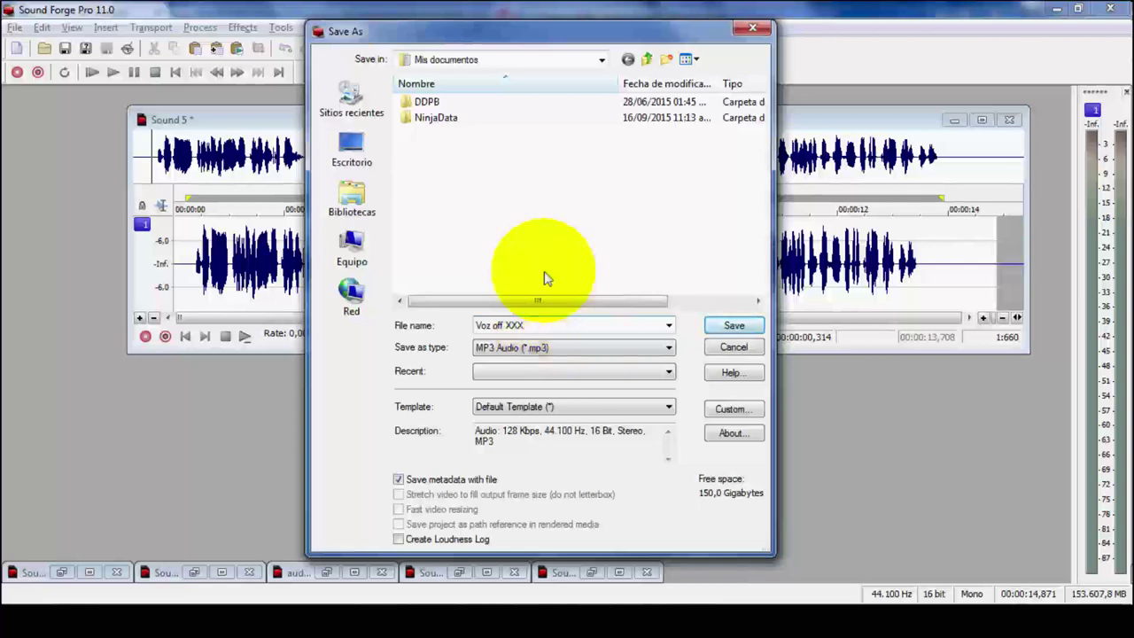
left_click(735, 326)
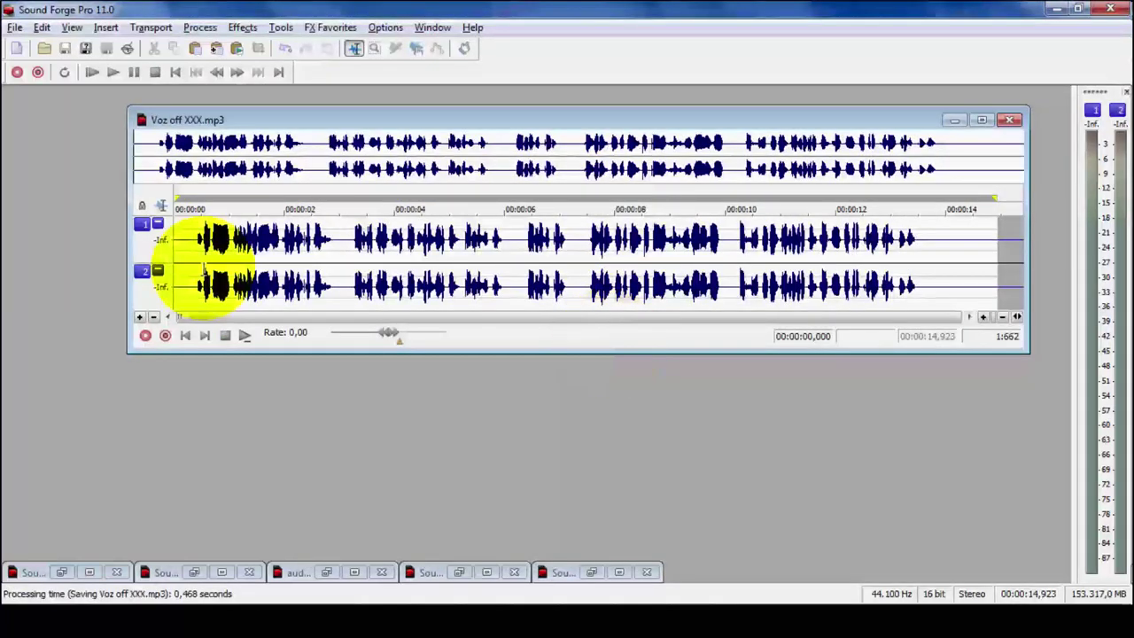
Play the opening of the saved Voz off XXX.mp3 to check it, stop playback and return the cursor to just before the first words
left_click(197, 280)
key("space")
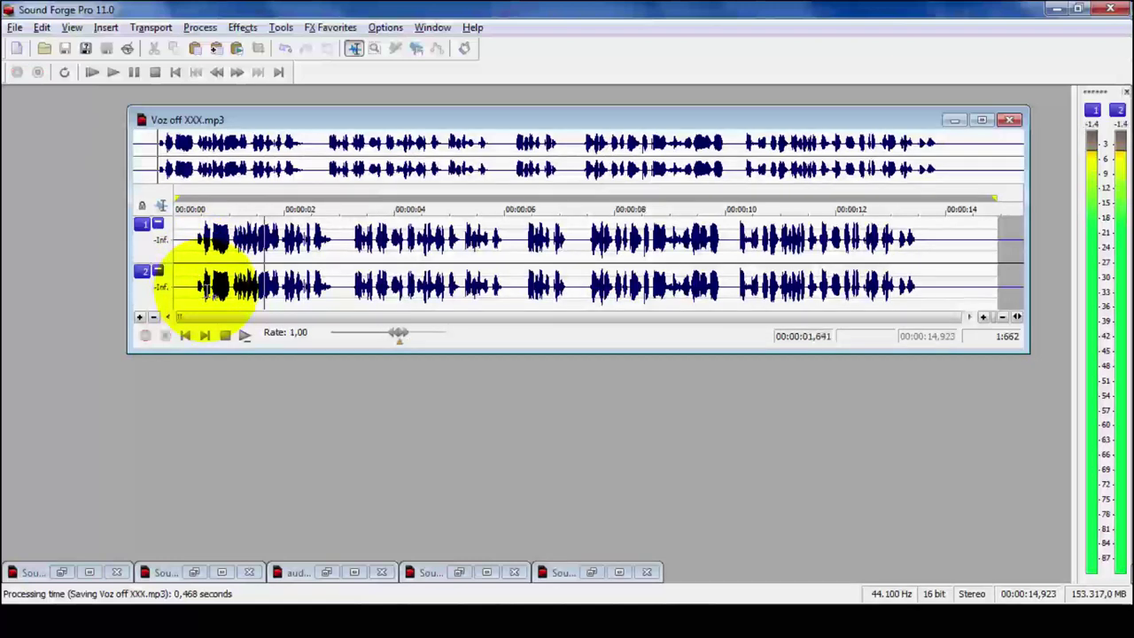
key("space")
left_click(189, 257)
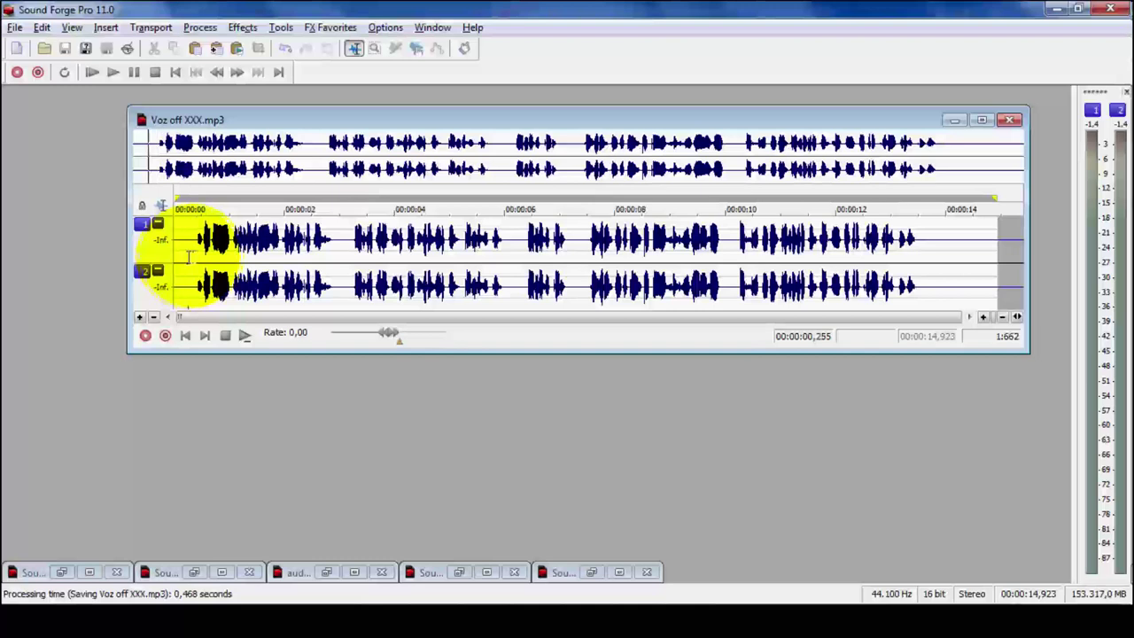
left_click(197, 263)
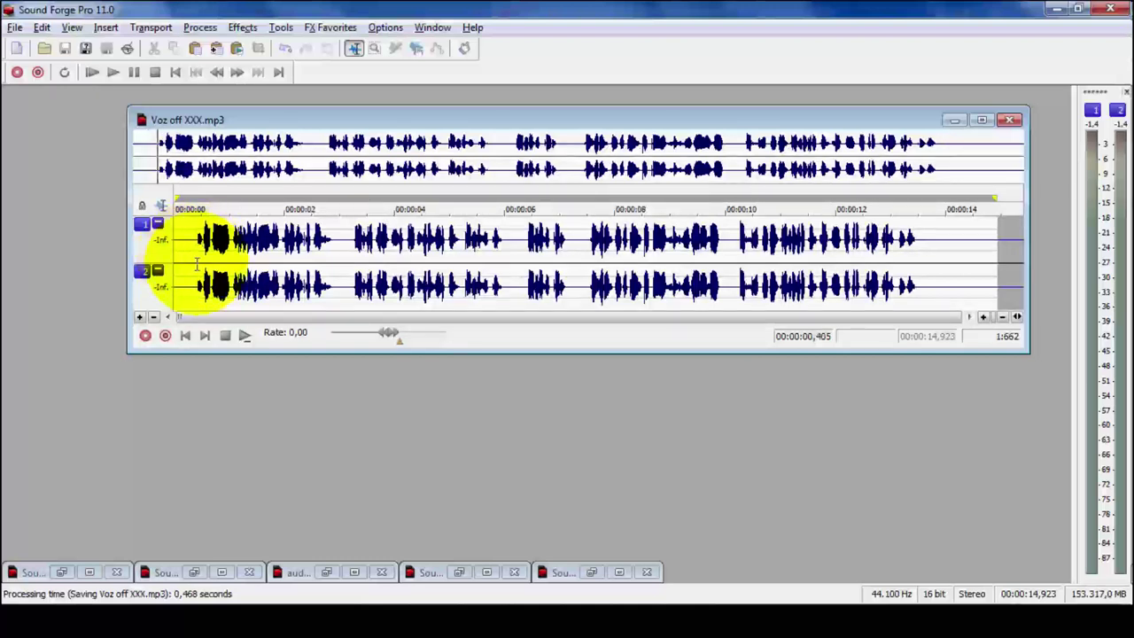